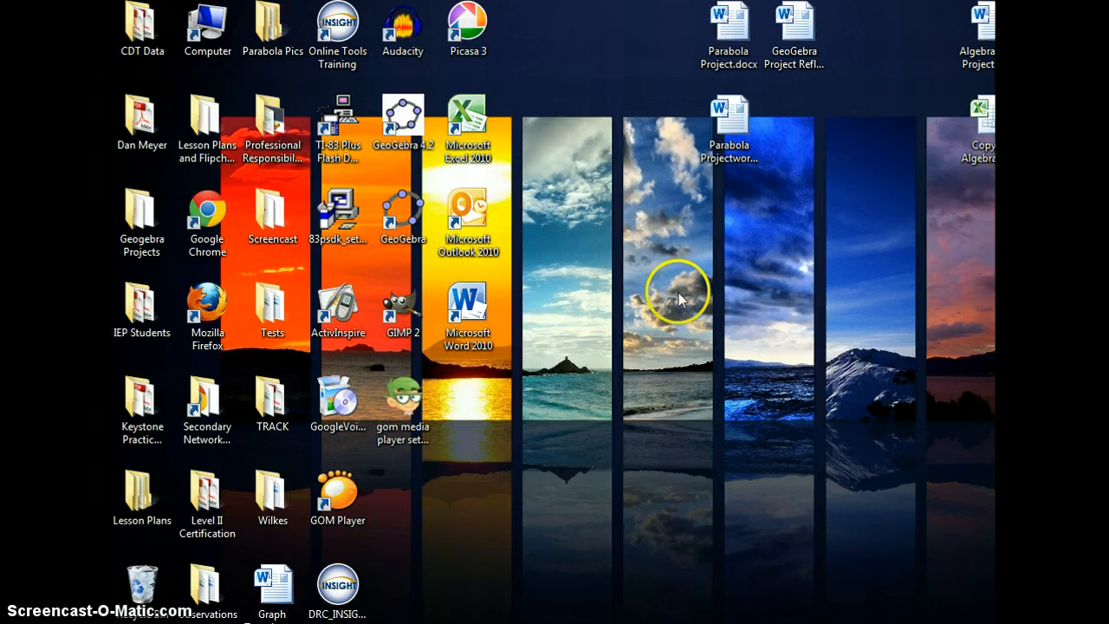
- Open Computer and go into the Southern Student Share folder on the Student Shares (S:) drive
double_click(208, 29)
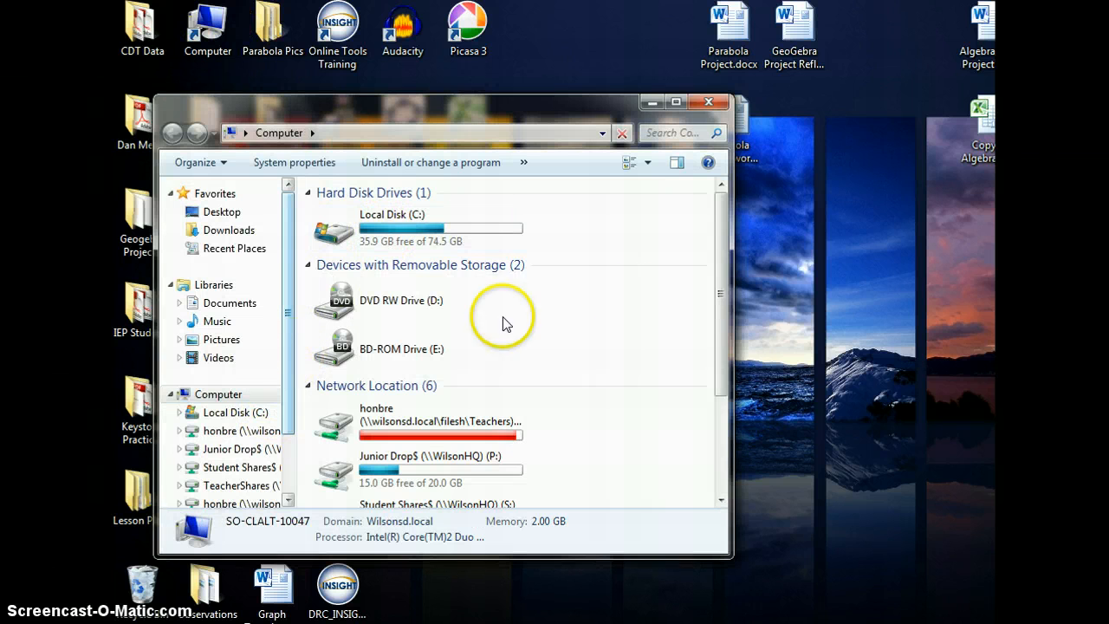
left_click_drag(720, 254, 698, 368)
double_click(446, 342)
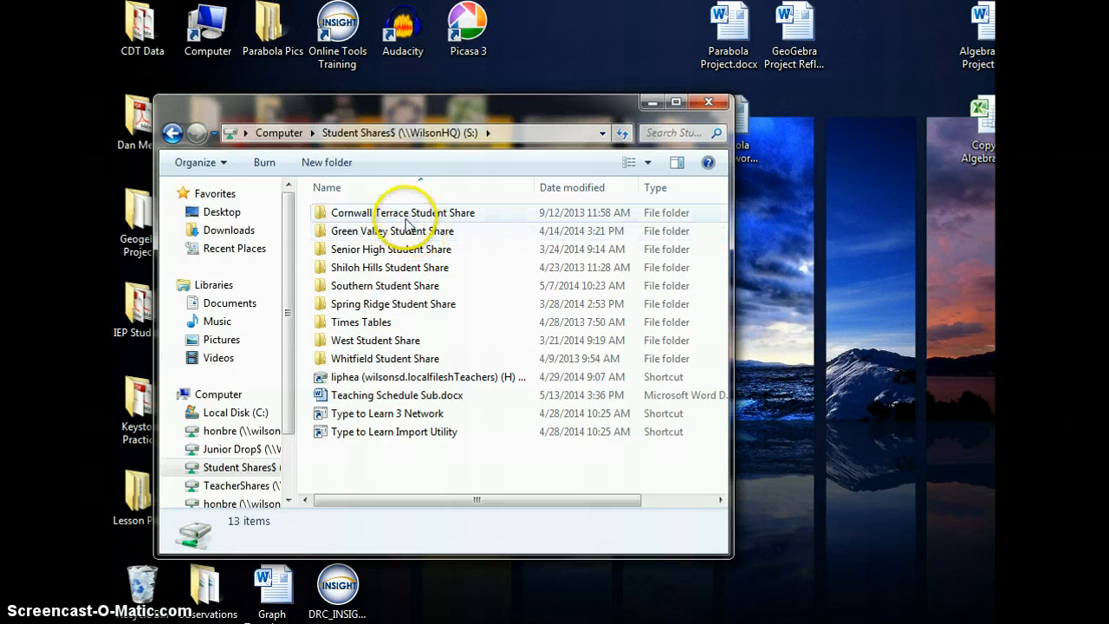
left_click(381, 286)
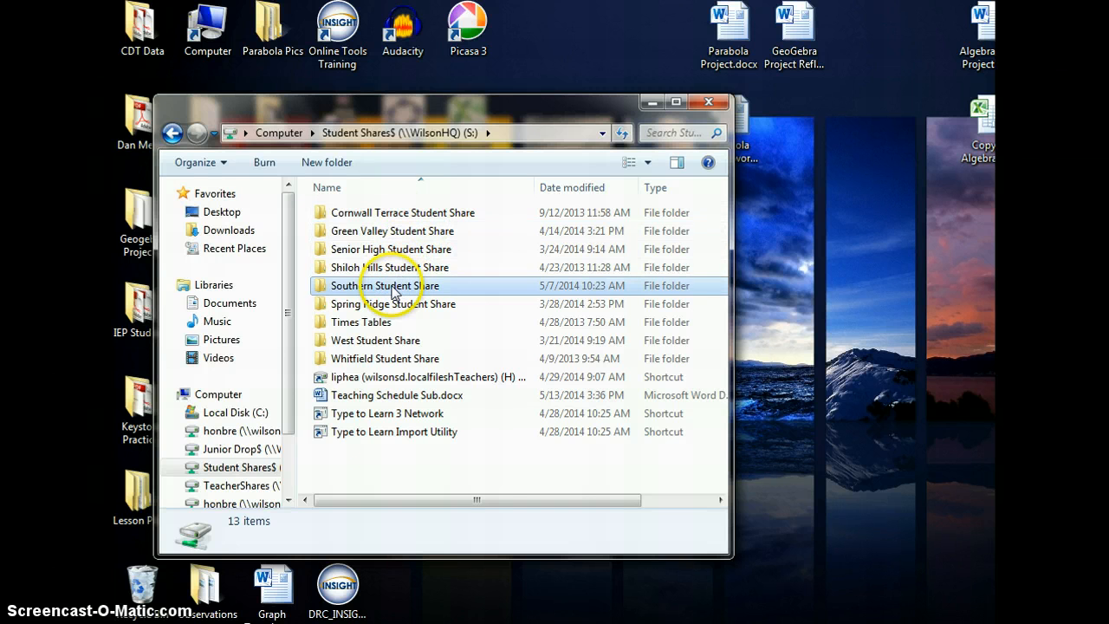
key("Return")
- Navigate into the teacher's folder, then Parabola Pics, then the 1st Period folder
scroll(389, 364, "down", 2)
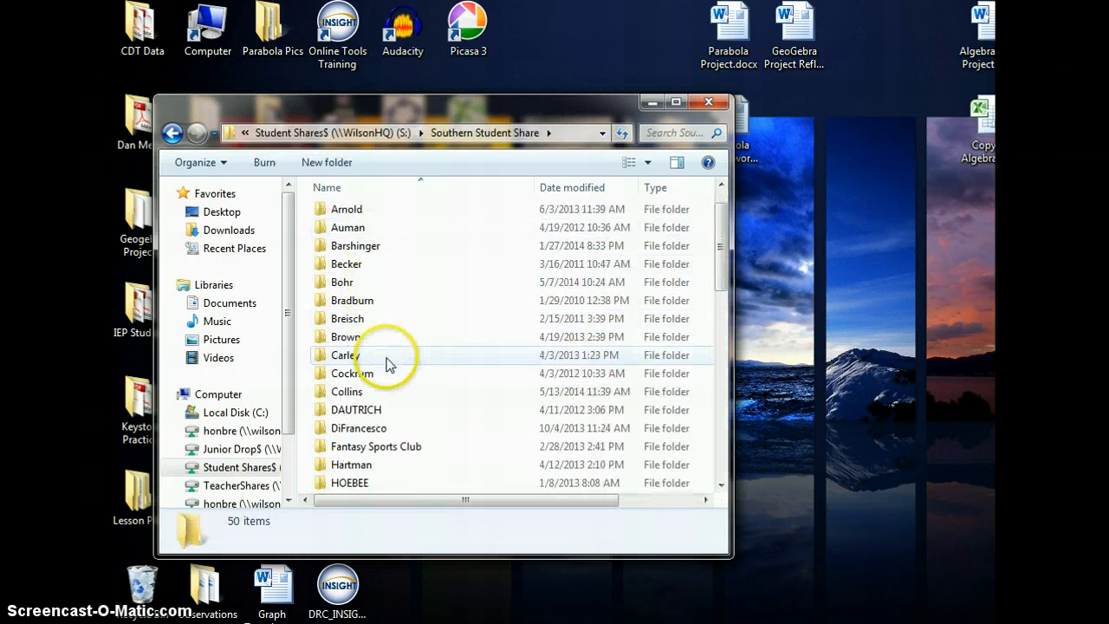
scroll(389, 372, "down", 1)
left_click(369, 391)
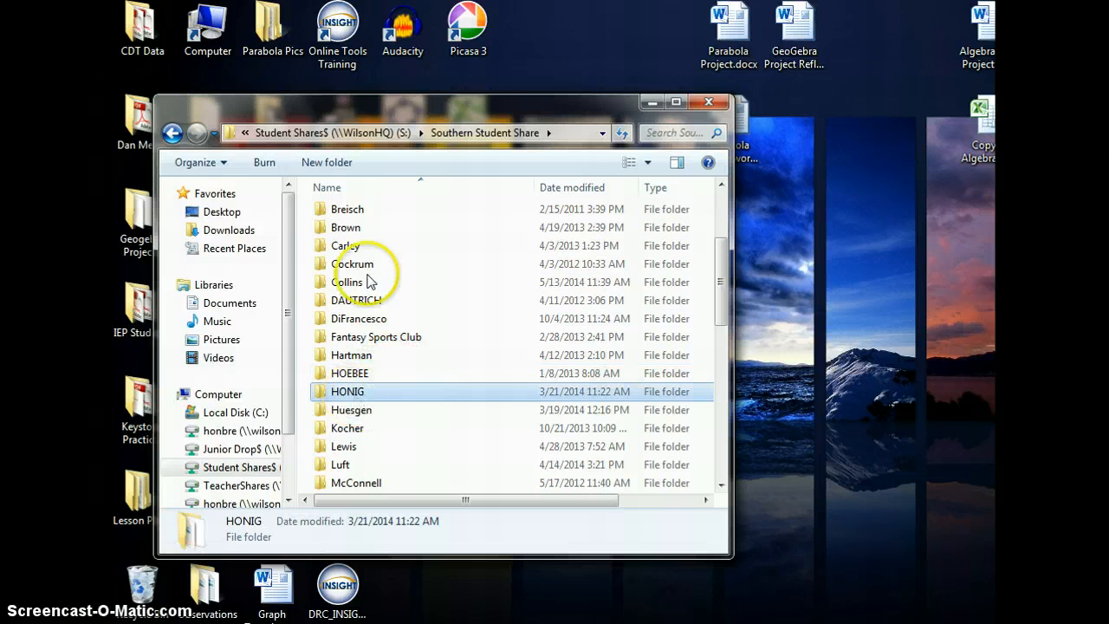
key("Return")
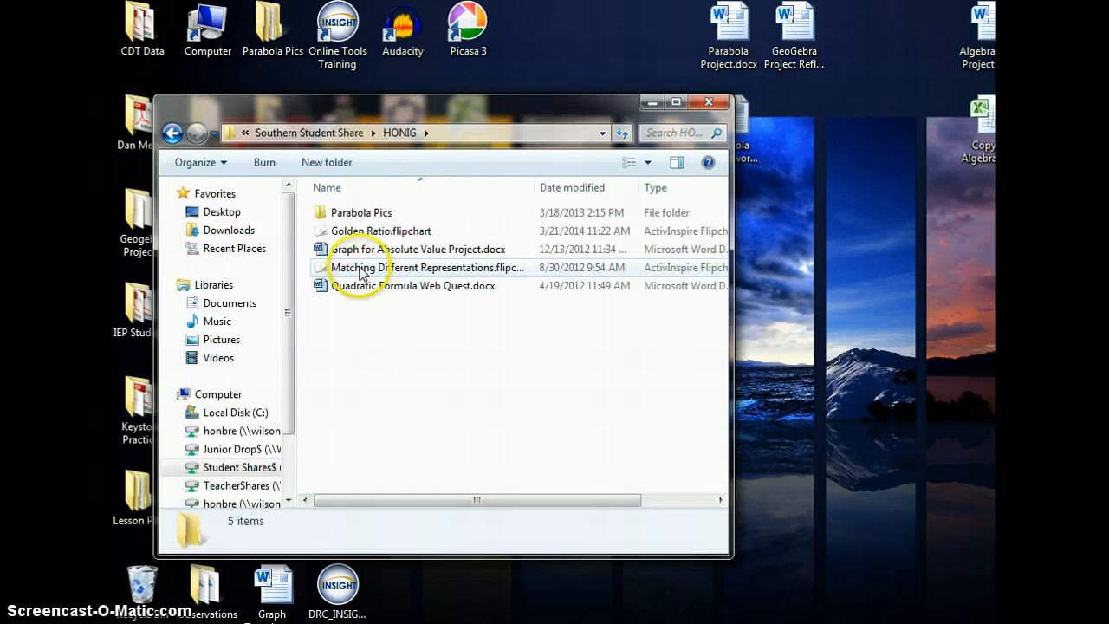
double_click(356, 216)
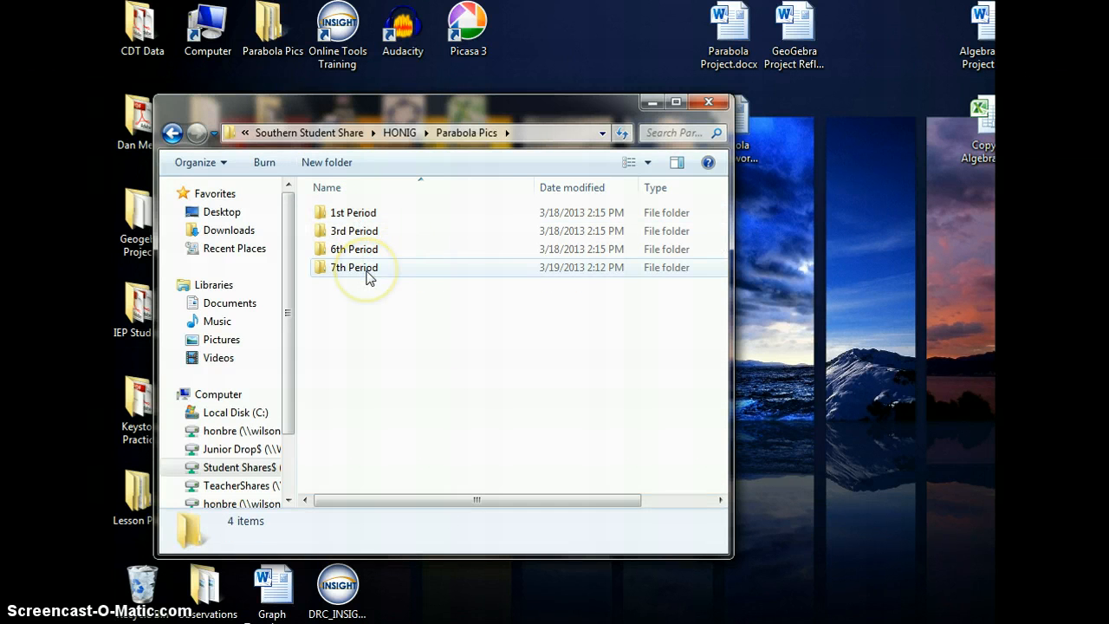
left_click(368, 220)
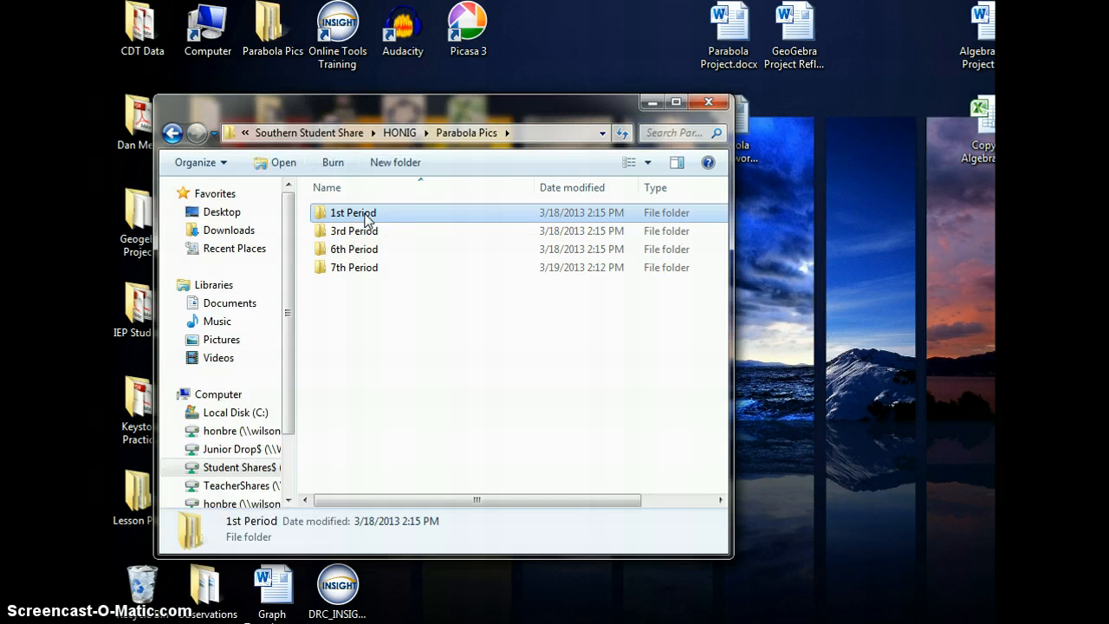
double_click(364, 219)
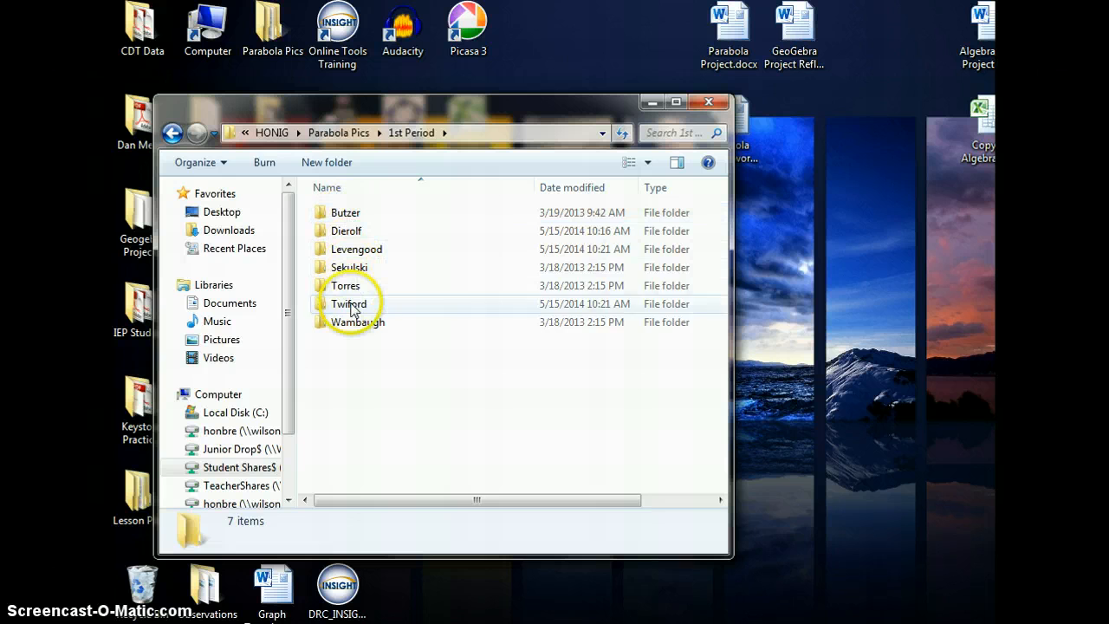
- Open the student's folder and open the 003.MPG video
double_click(353, 307)
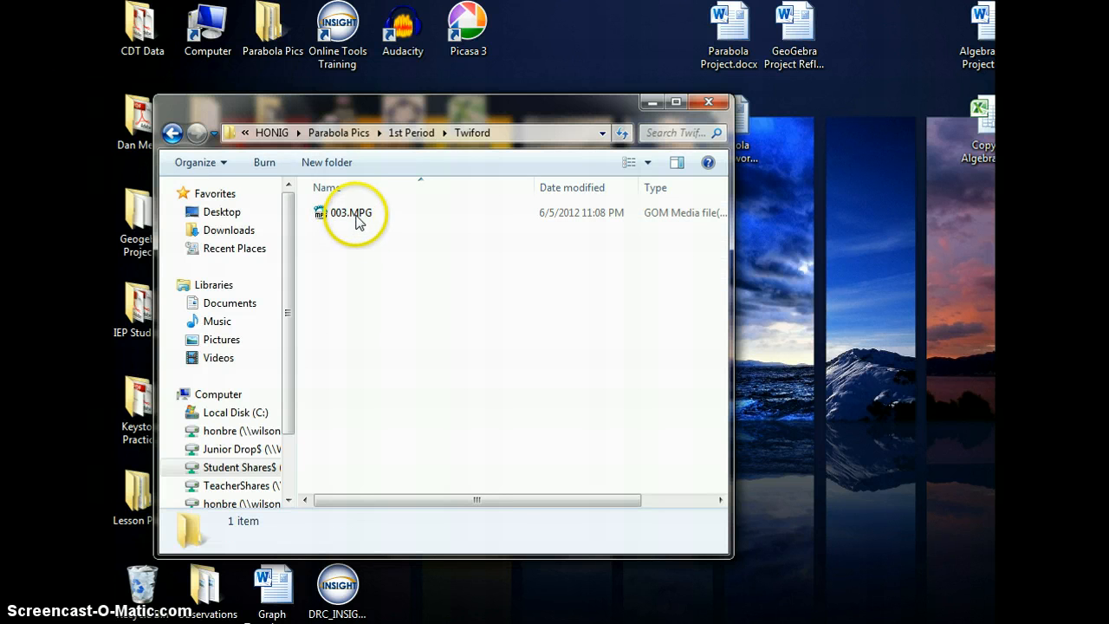
left_click(358, 221)
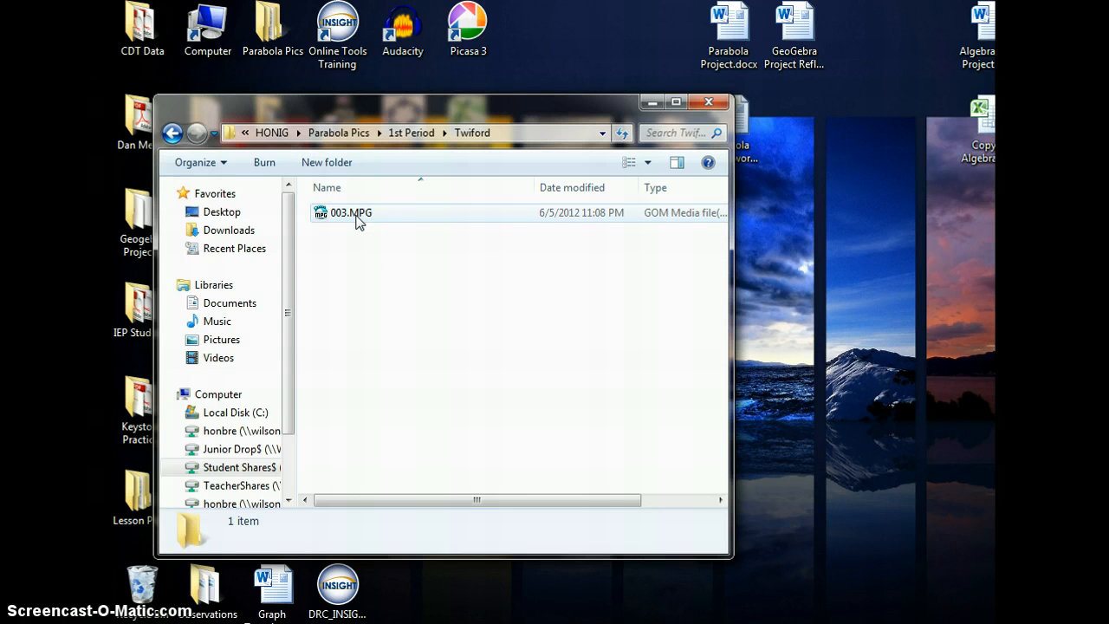
left_click(358, 221)
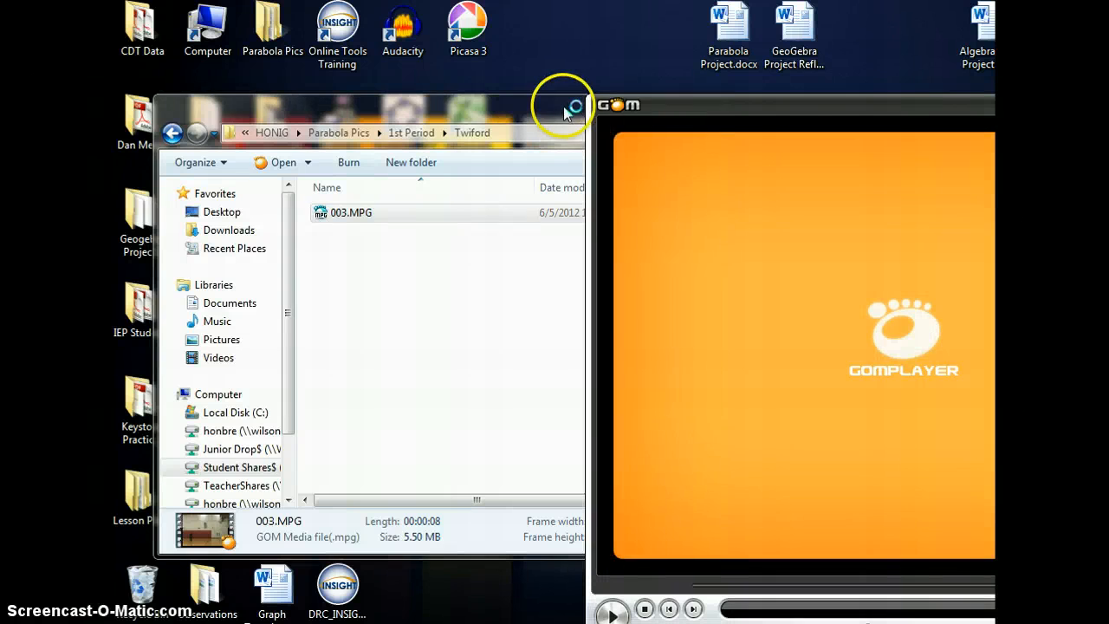
- Close the file browser, bring the video player forward, and play then pause the video
left_click(565, 108)
left_click(652, 103)
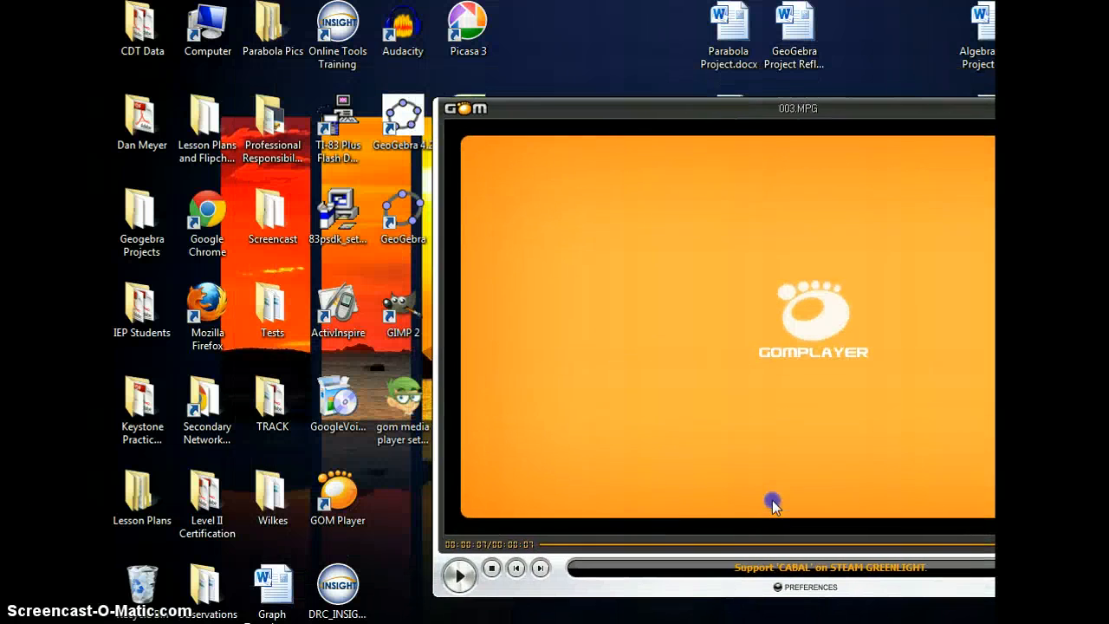
left_click(456, 574)
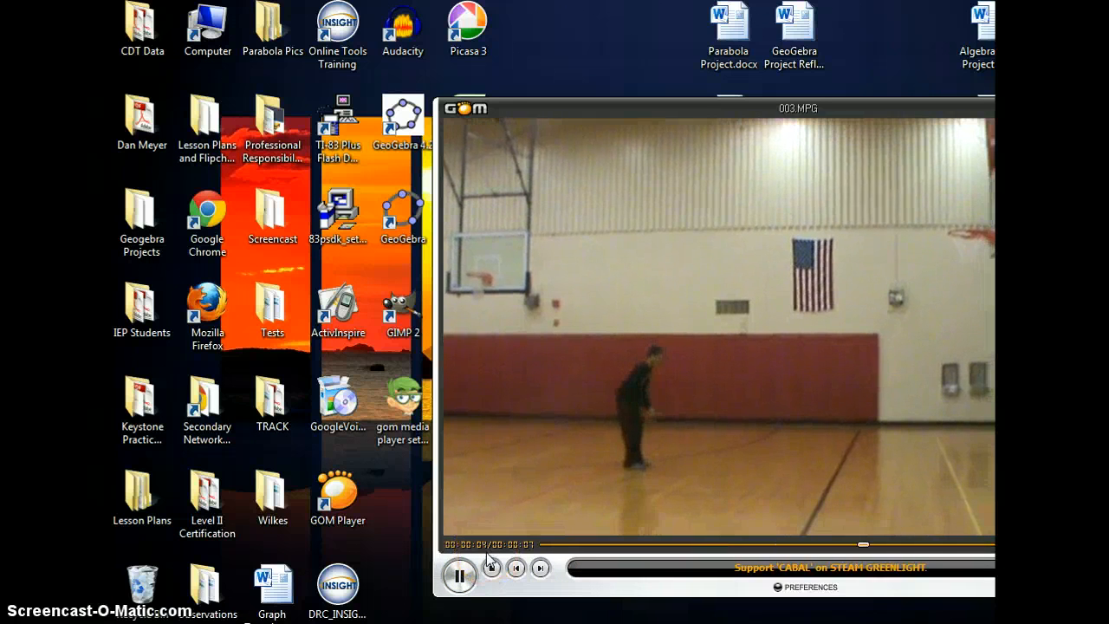
left_click(459, 579)
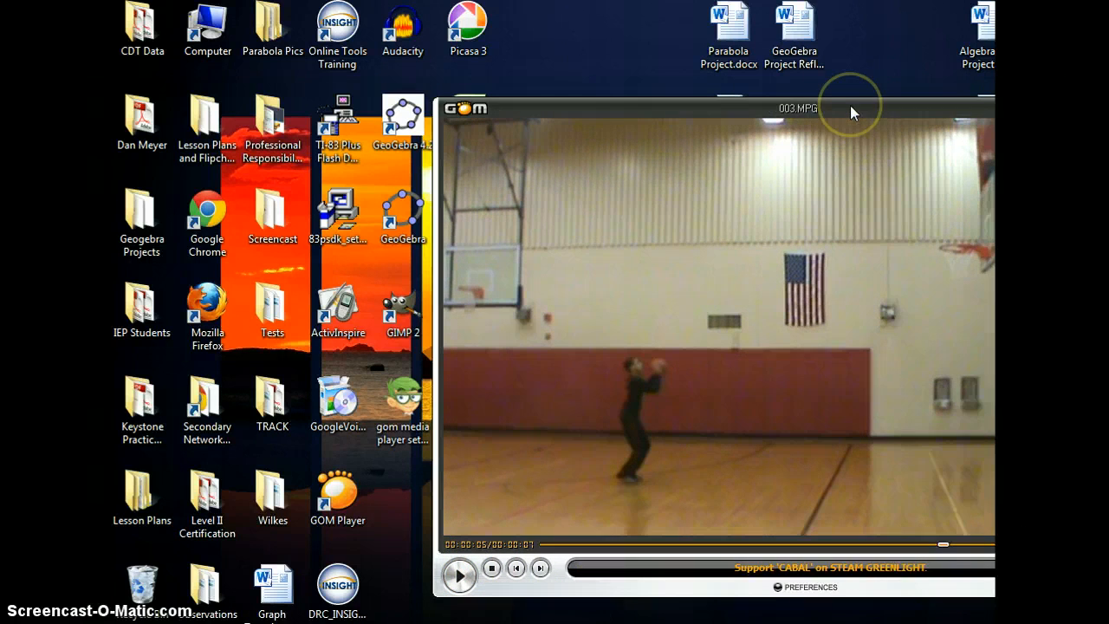
- Rewind the video to the beginning and minimize the player window
left_click_drag(943, 548, 555, 548)
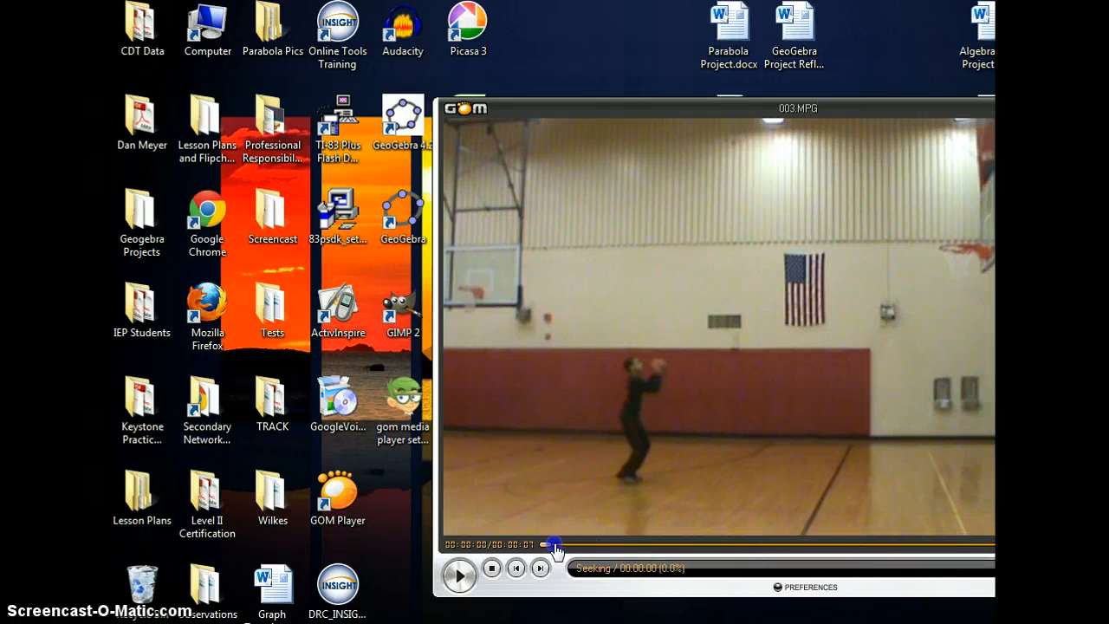
left_click_drag(871, 105, 899, 103)
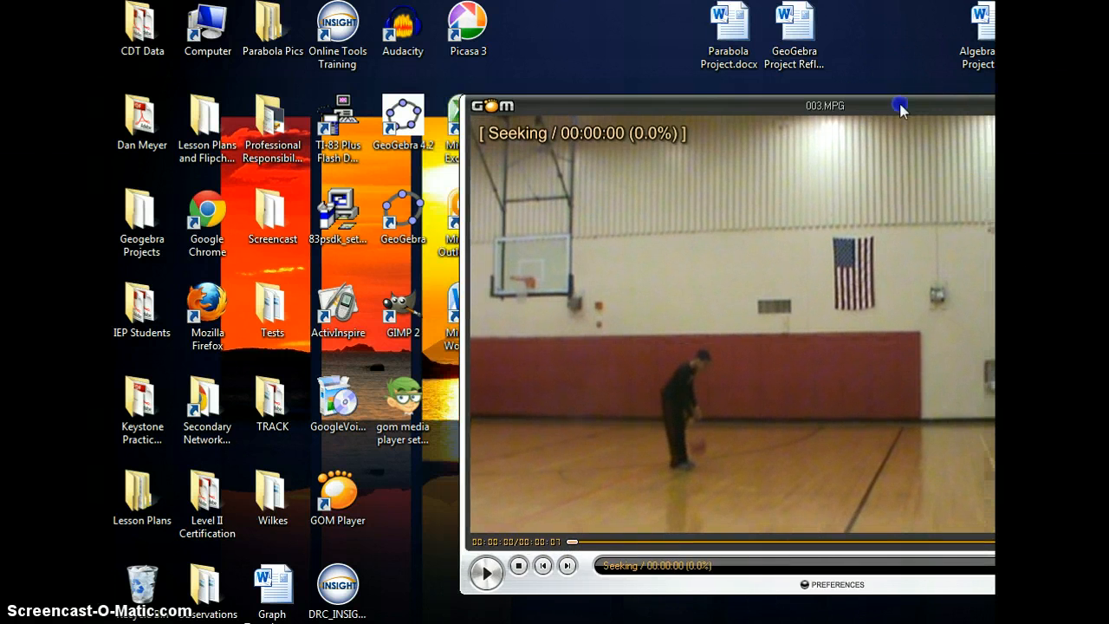
left_click(1108, 103)
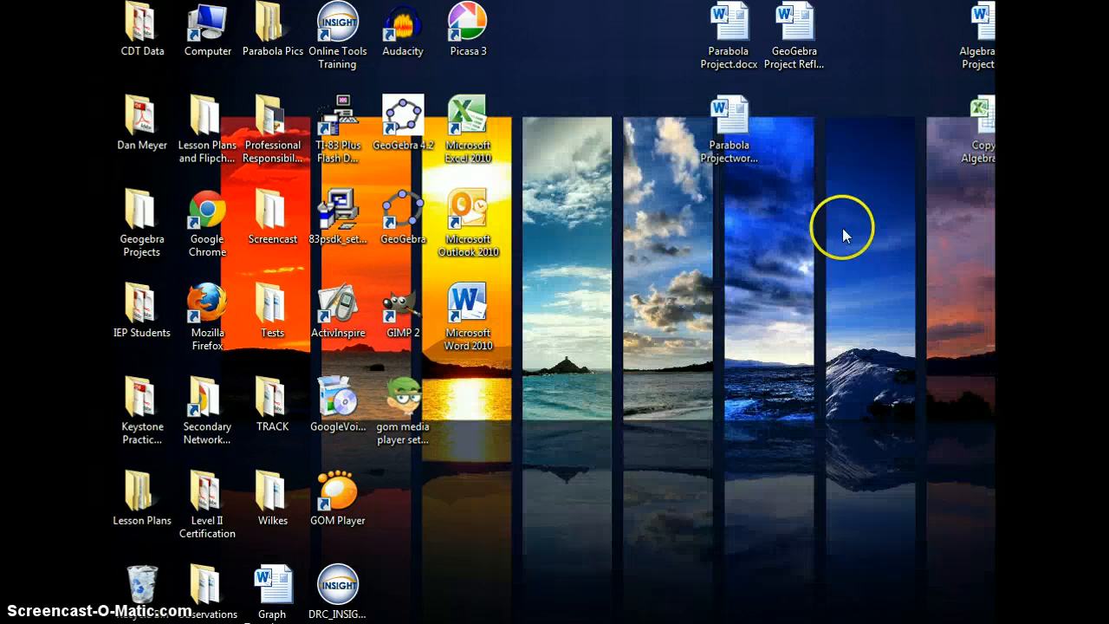
- Create a new desktop folder named 'Parabola Video-' followed by the teacher's surname and move it higher on the desktop
right_click(644, 345)
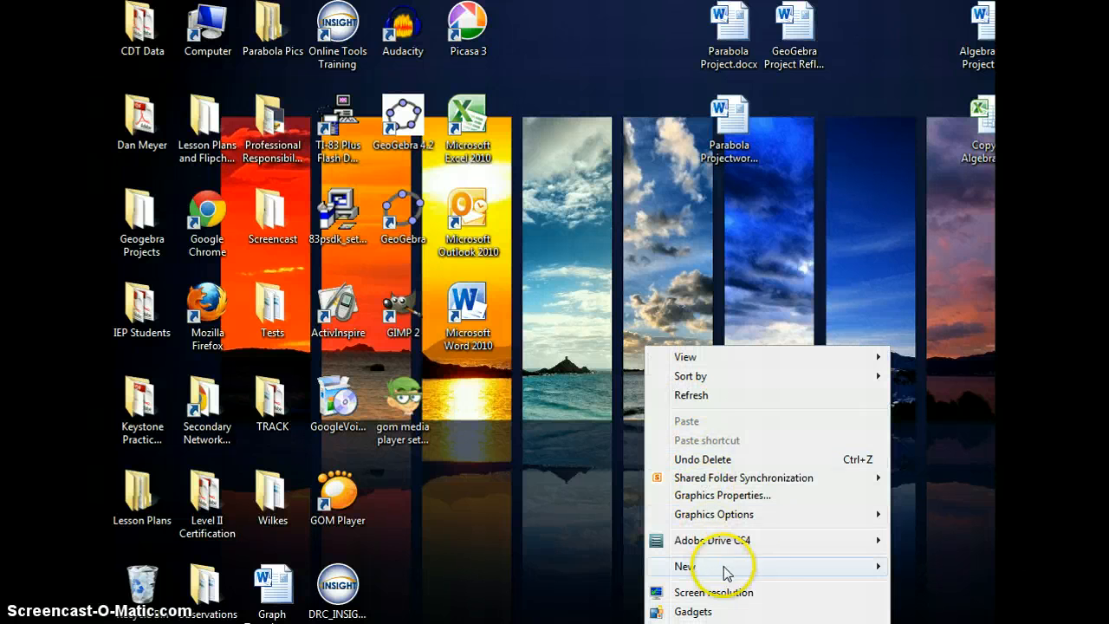
mouse_move(762, 568)
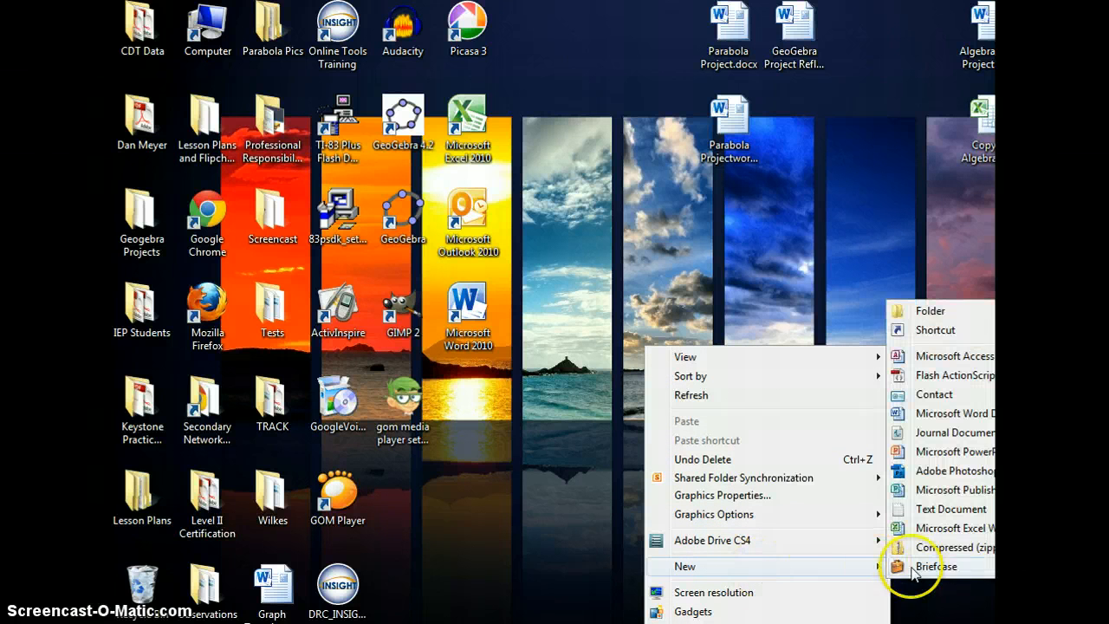
left_click(930, 312)
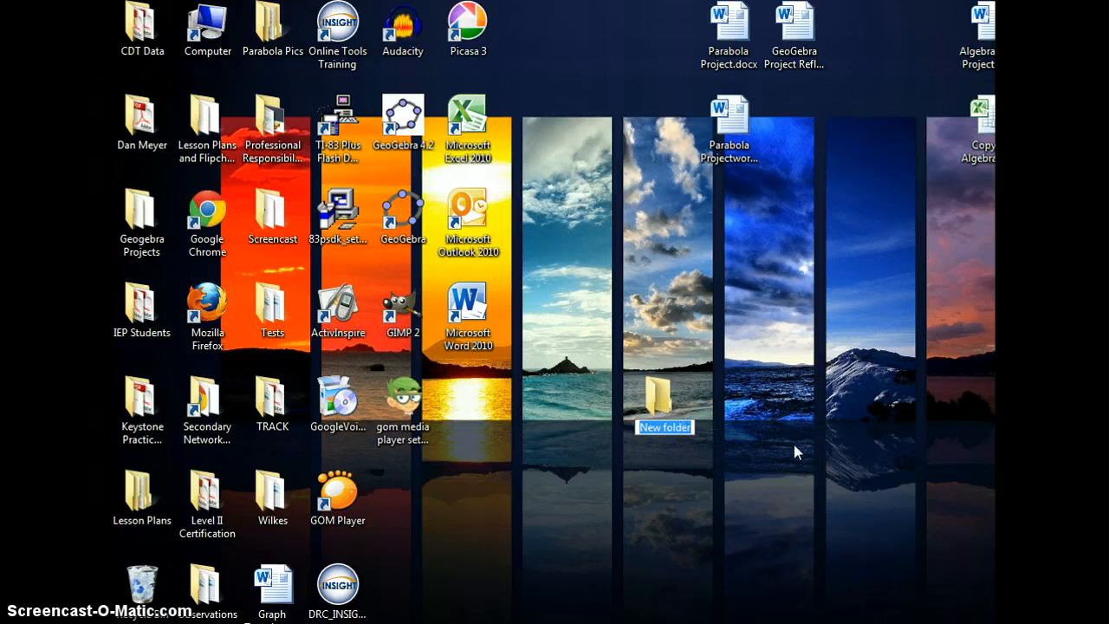
type("Parabola Video")
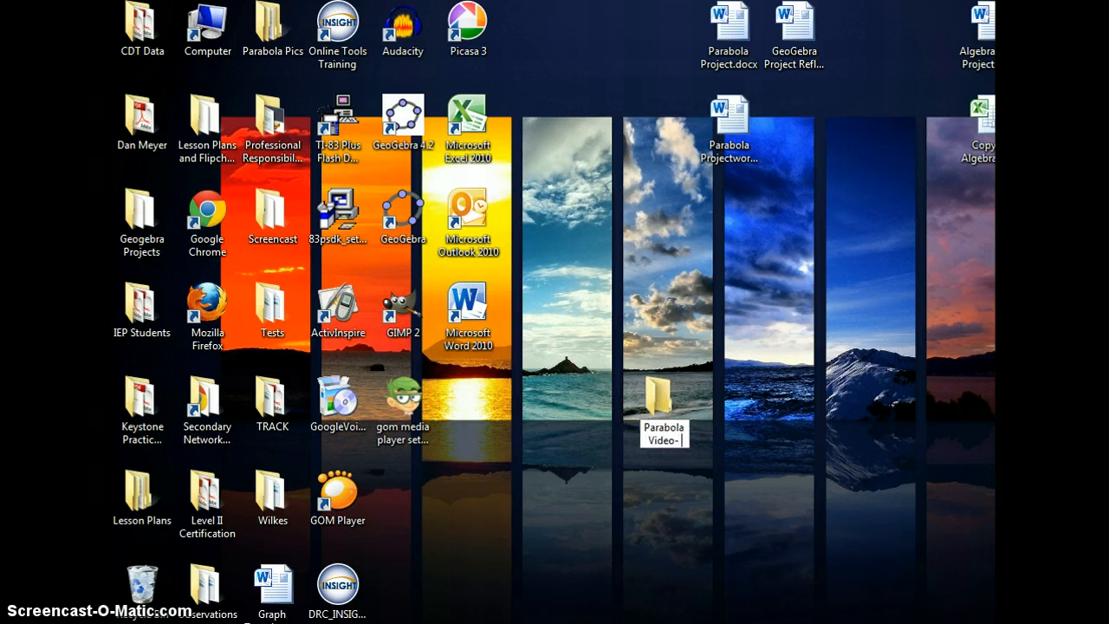
type("- Honig")
left_click(753, 396)
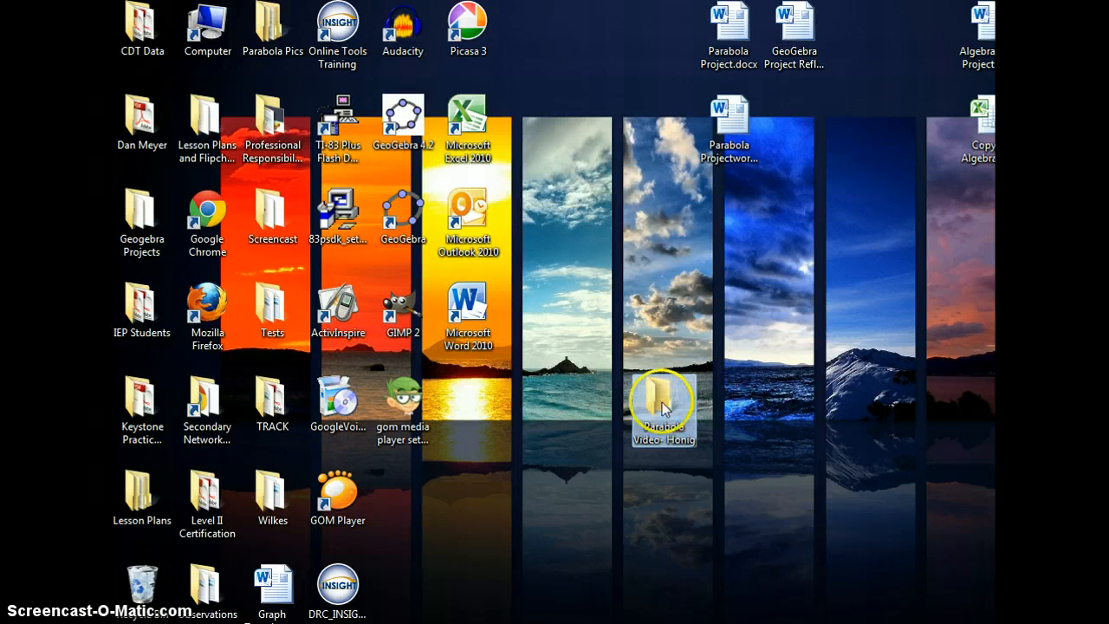
left_click_drag(663, 409, 596, 312)
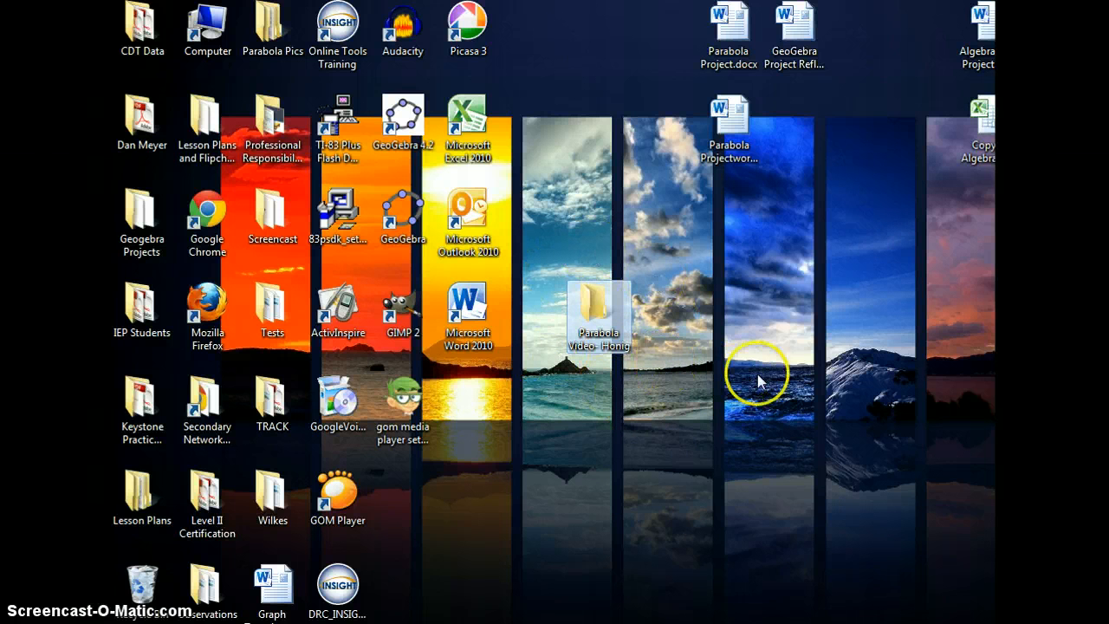
left_click(774, 413)
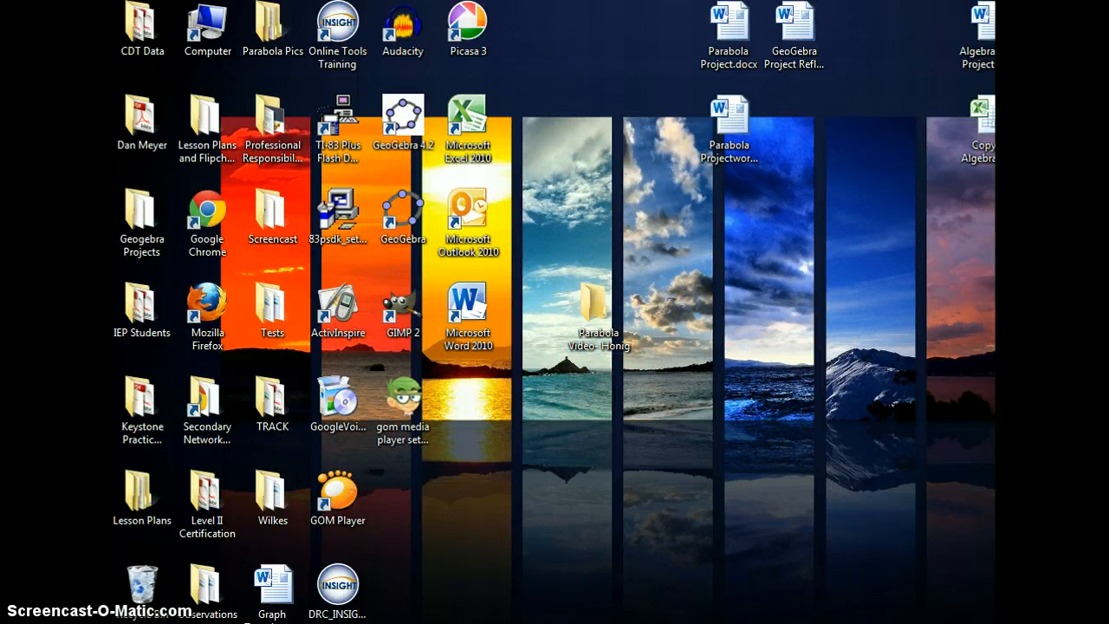
- Restore the video player and open its Advanced Screen Capture settings from the control panel
left_click(509, 623)
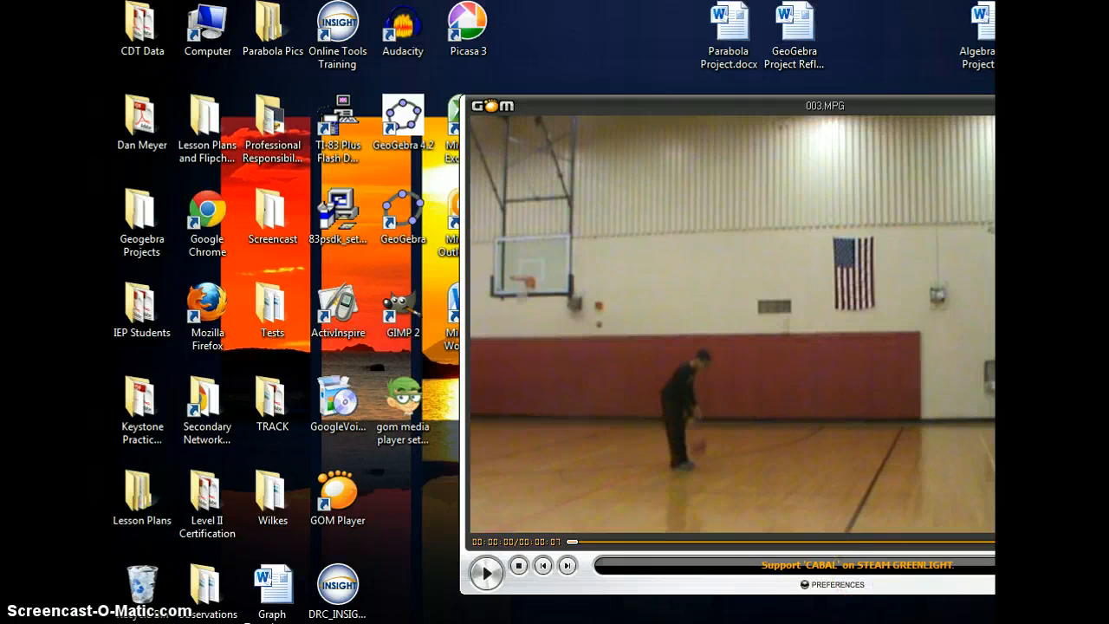
left_click_drag(840, 130, 789, 101)
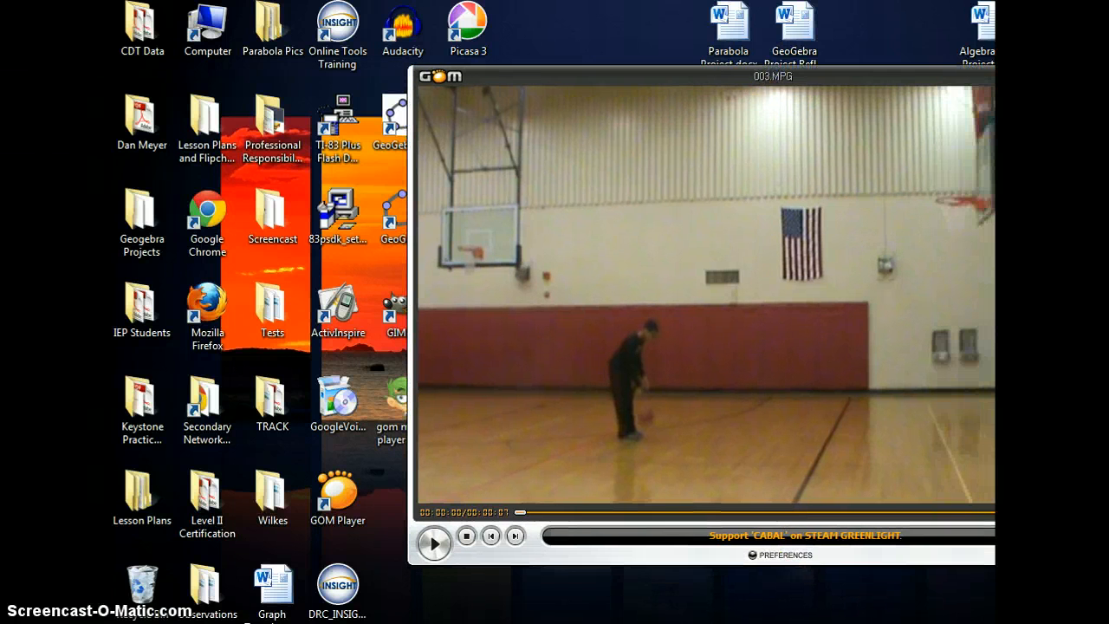
key("F7")
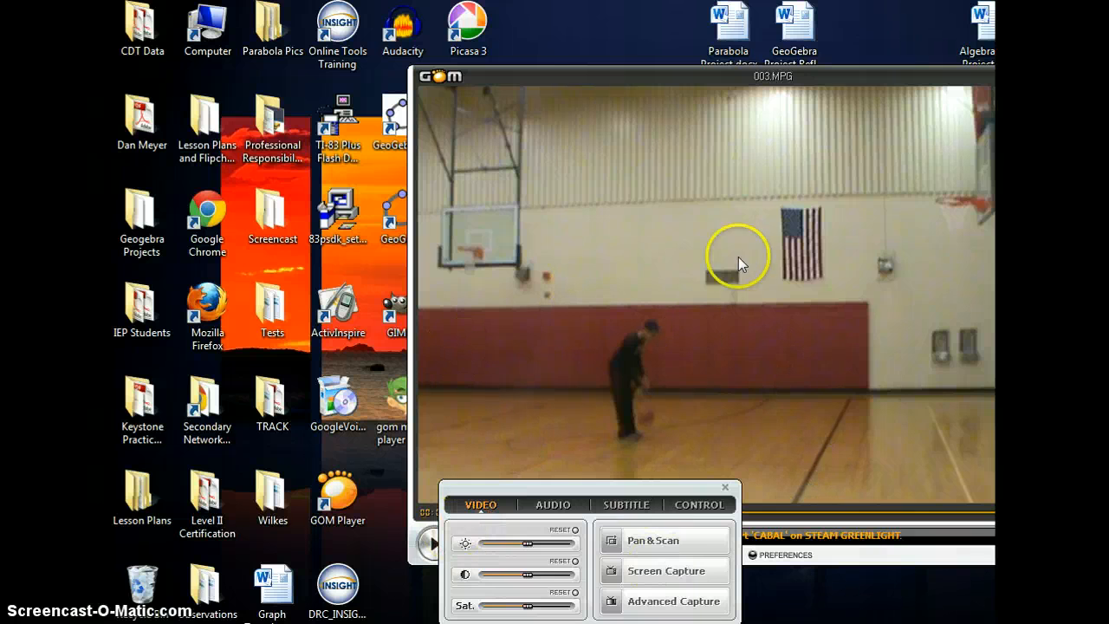
left_click(706, 611)
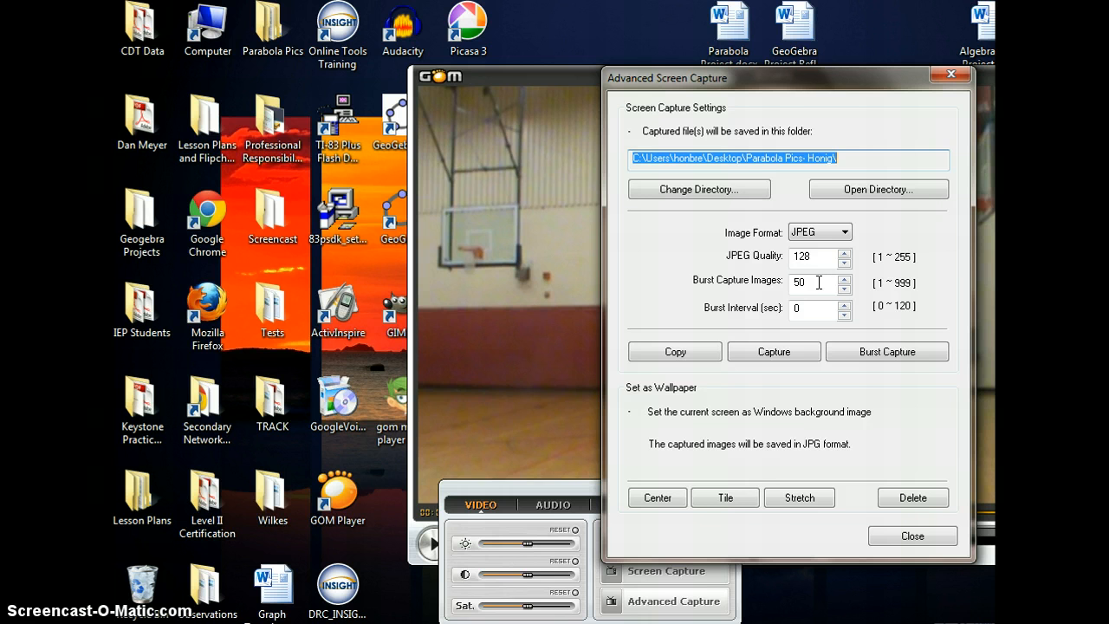
left_click(844, 278)
left_click(844, 278)
left_click(844, 279)
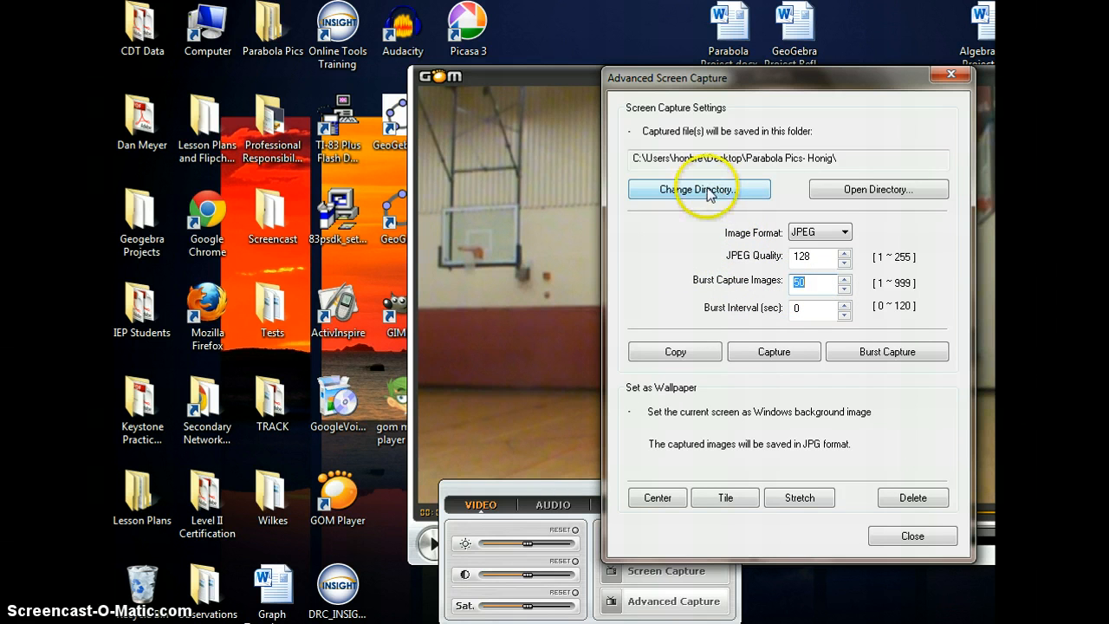
- Change the capture save directory to the new Parabola Video folder on the Desktop and close the dialog
left_click(739, 191)
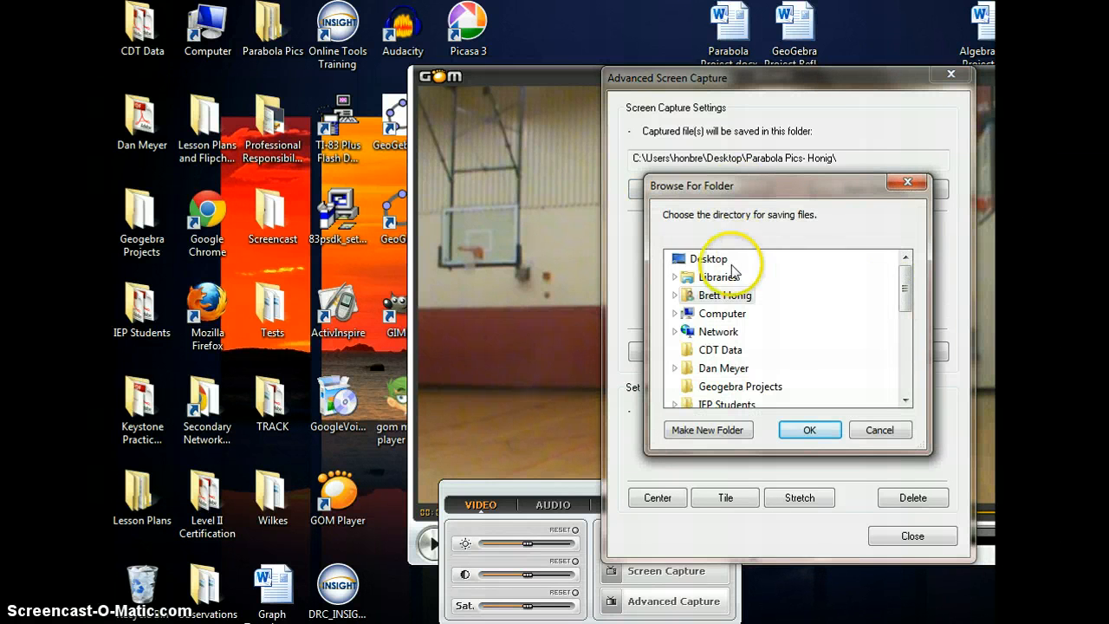
left_click_drag(904, 274, 887, 355)
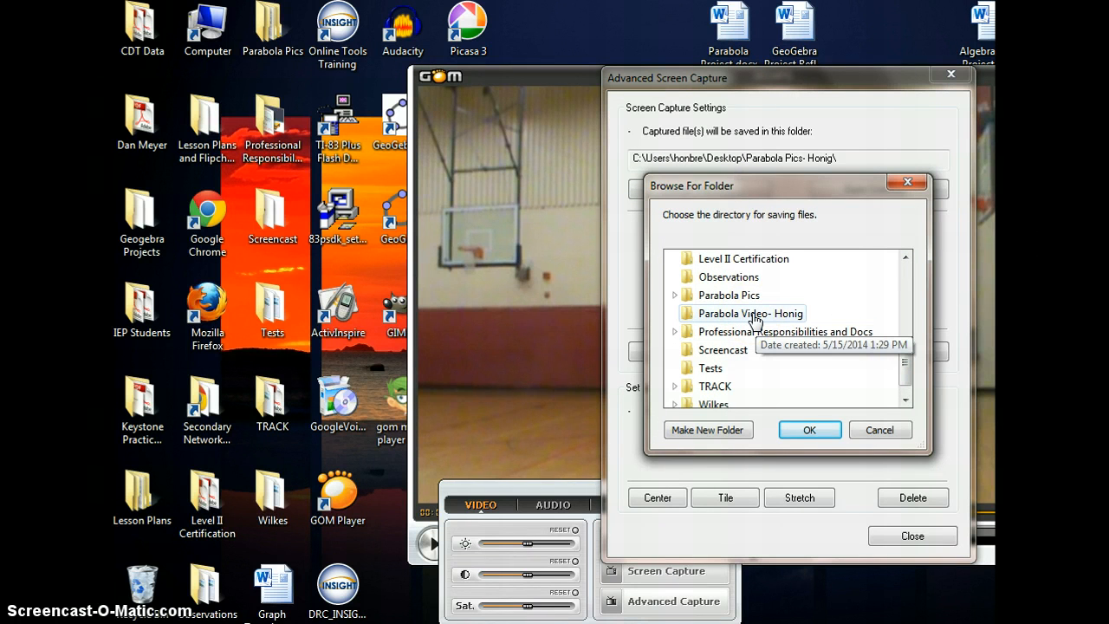
left_click(756, 320)
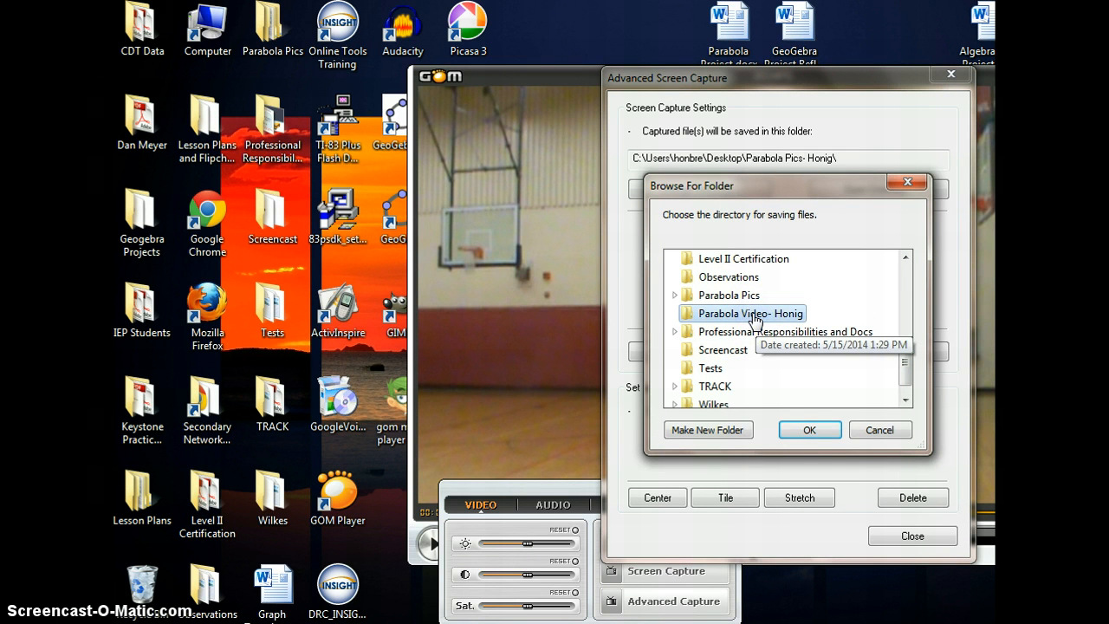
left_click(811, 428)
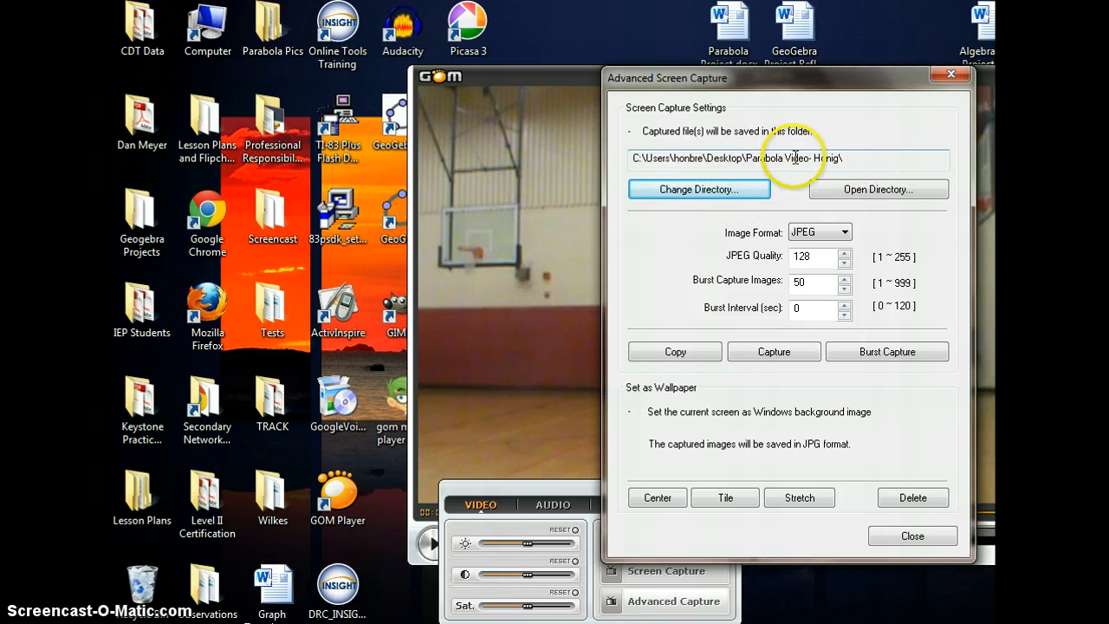
left_click(916, 537)
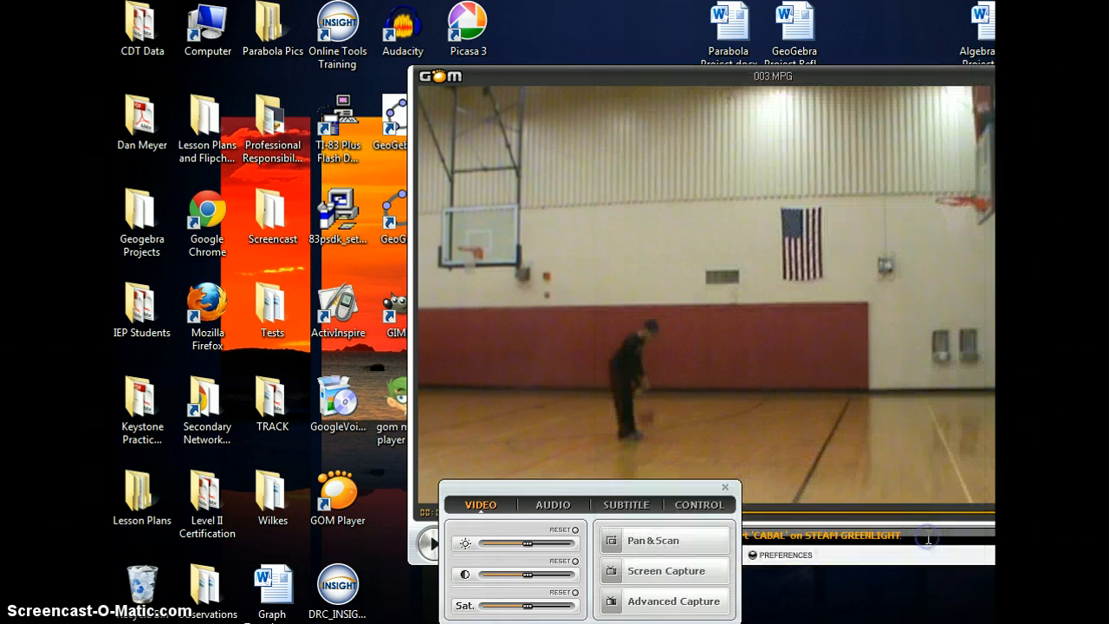
- Reopen the Advanced Screen Capture dialog and move it off to the side of the player
left_click(665, 601)
left_click_drag(792, 78, 1005, 117)
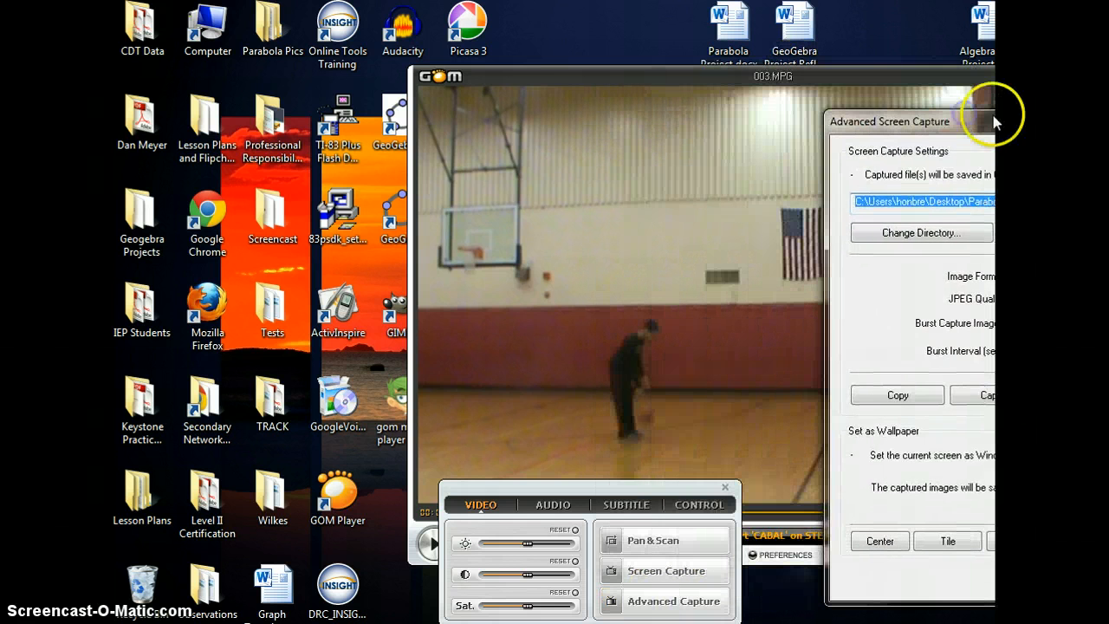
left_click(977, 92)
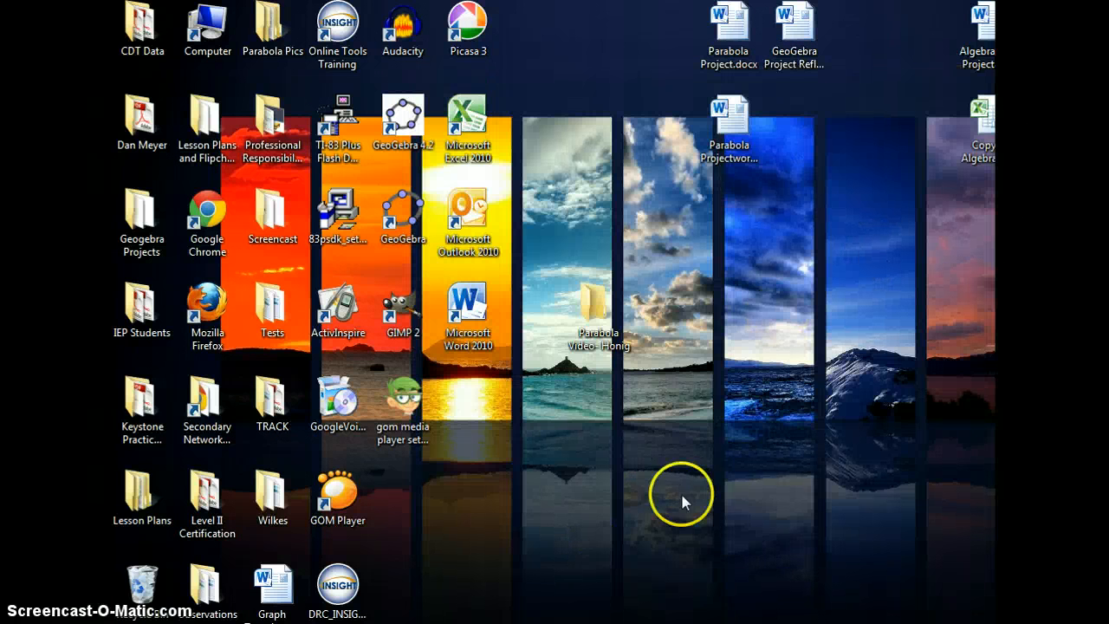
- Open the Parabola Video folder from the desktop and reposition and narrow its window
double_click(594, 304)
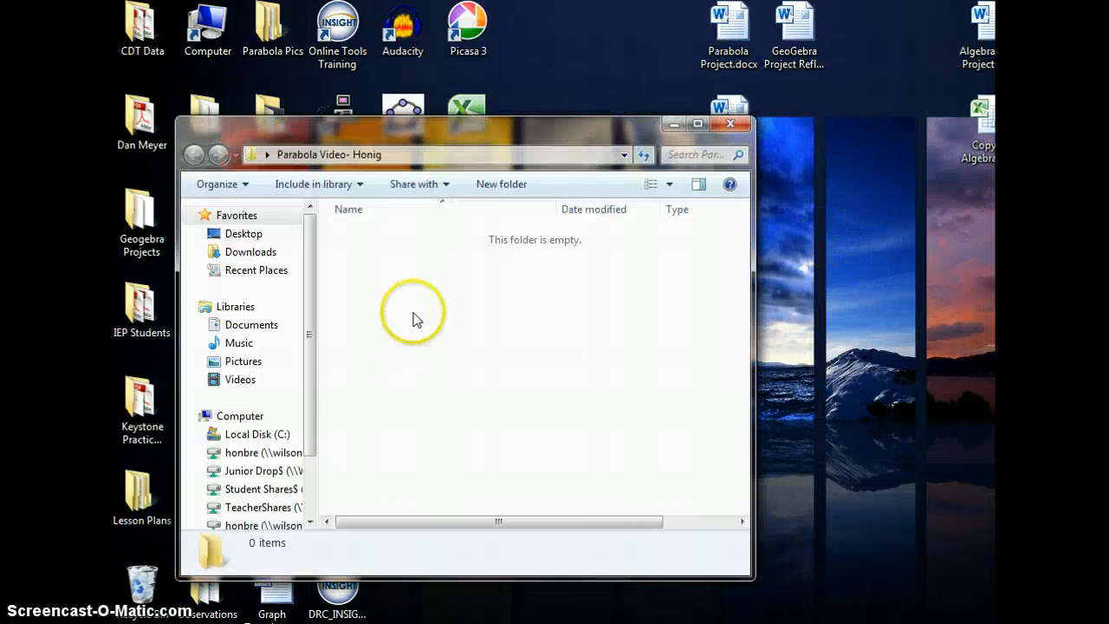
left_click_drag(626, 136, 565, 114)
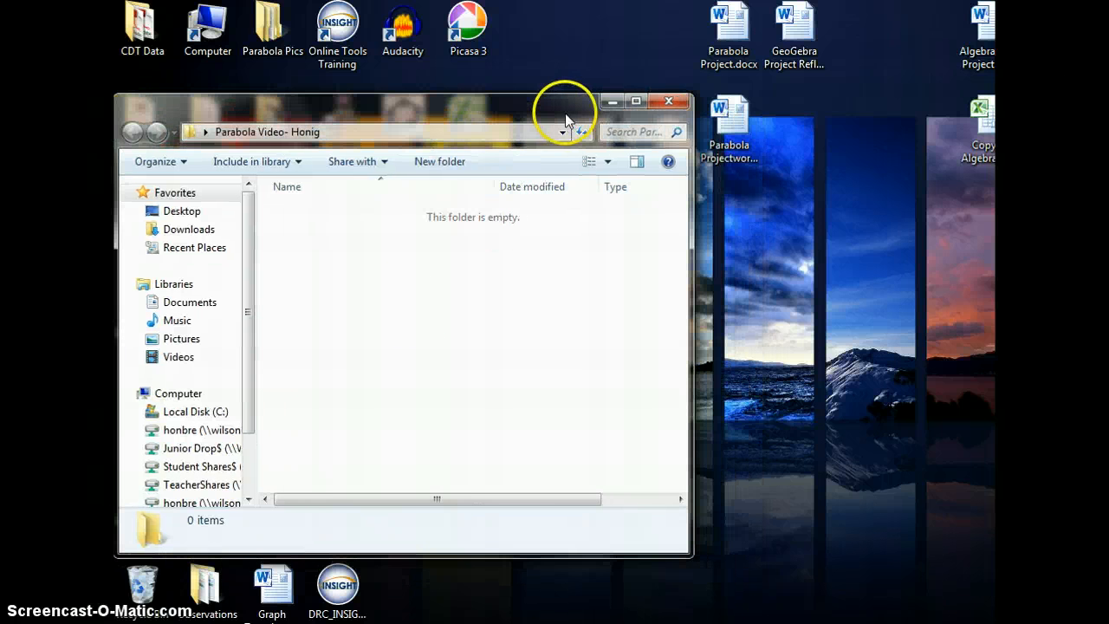
left_click_drag(691, 302, 586, 303)
- Bring back the player, move it beside the folder window, and close its control panel
left_click(745, 622)
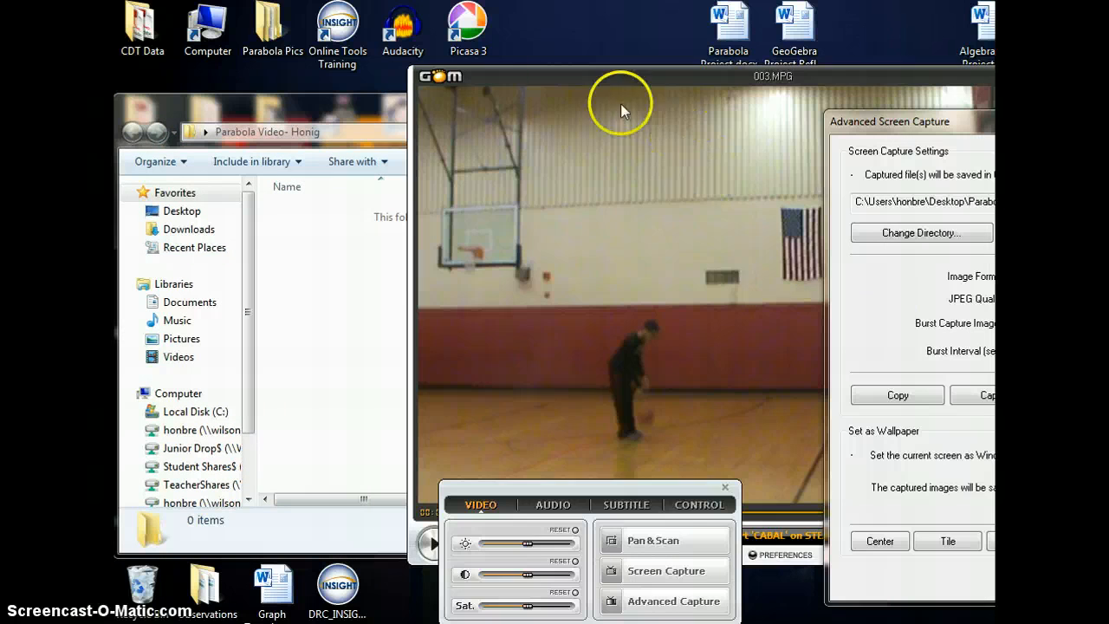
left_click_drag(406, 179, 539, 189)
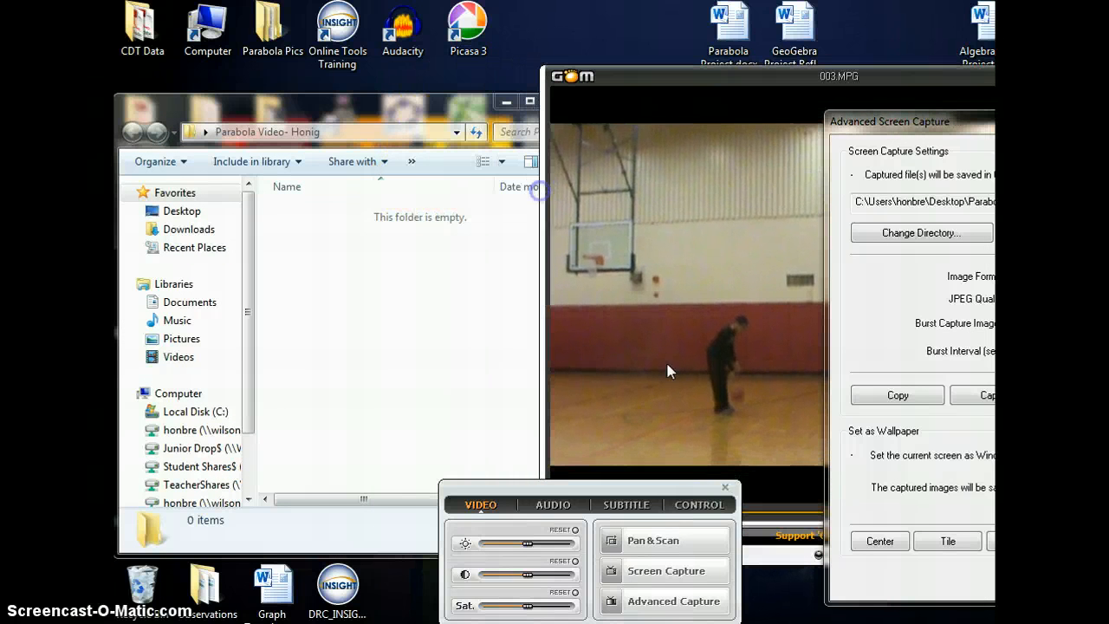
left_click(726, 489)
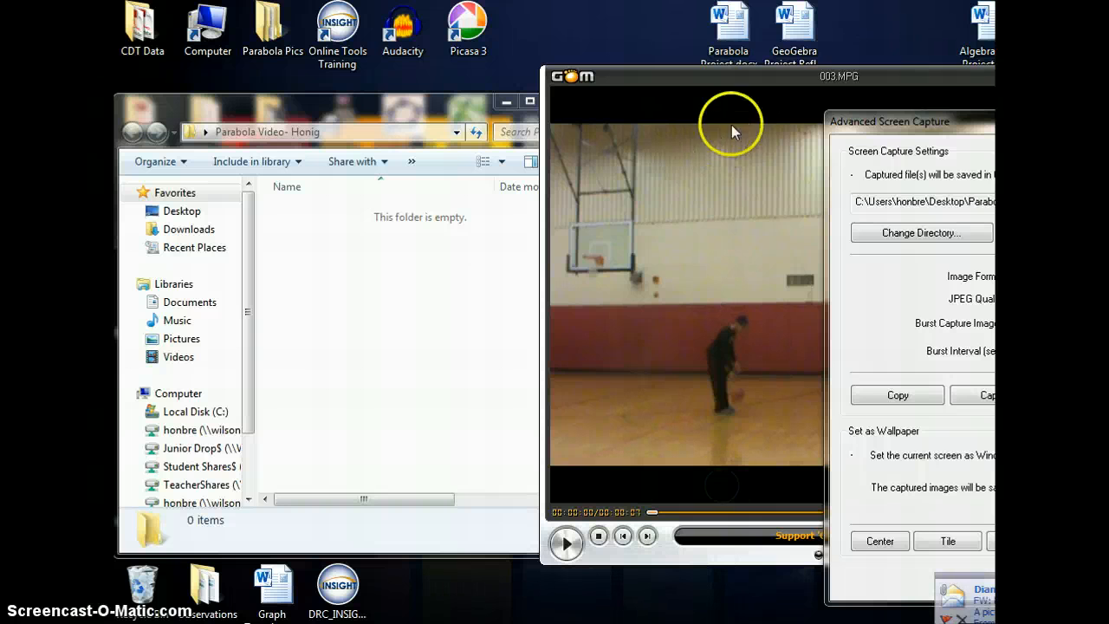
left_click_drag(755, 90, 801, 111)
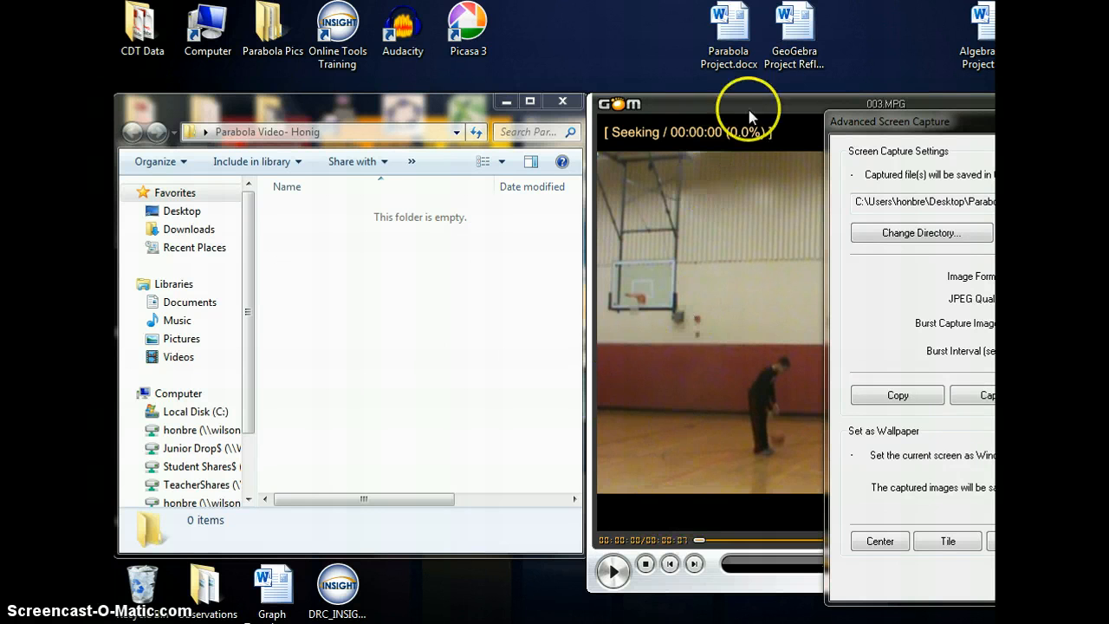
left_click_drag(754, 104, 754, 83)
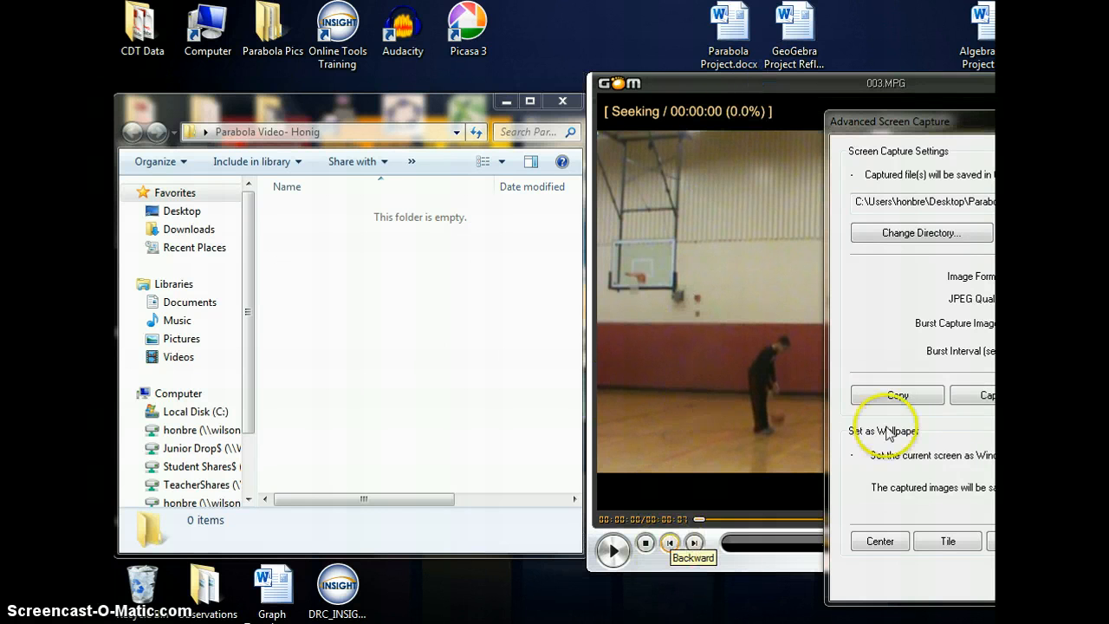
- Move the capture dialog beside the folder, play the video, and start a Burst Capture of its frames
left_click_drag(963, 122, 346, 138)
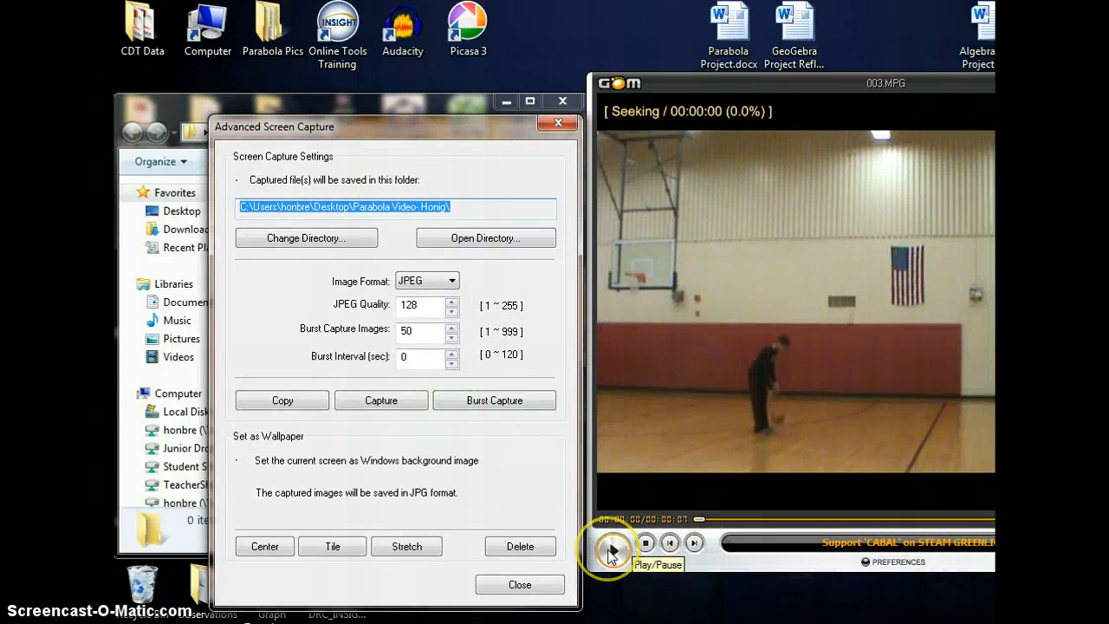
left_click(611, 553)
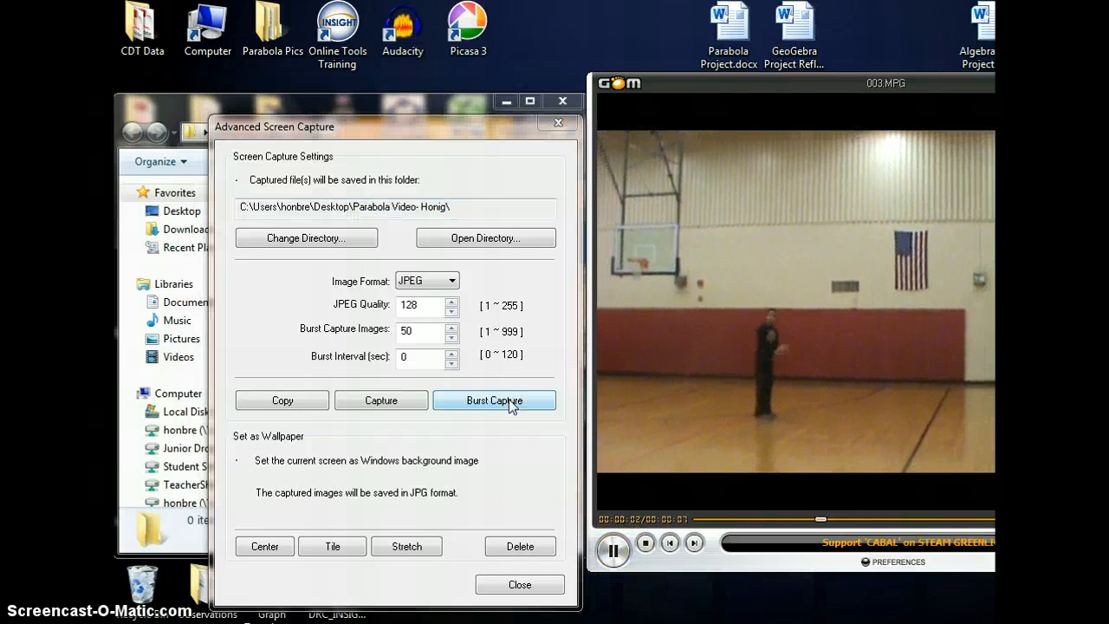
left_click(494, 401)
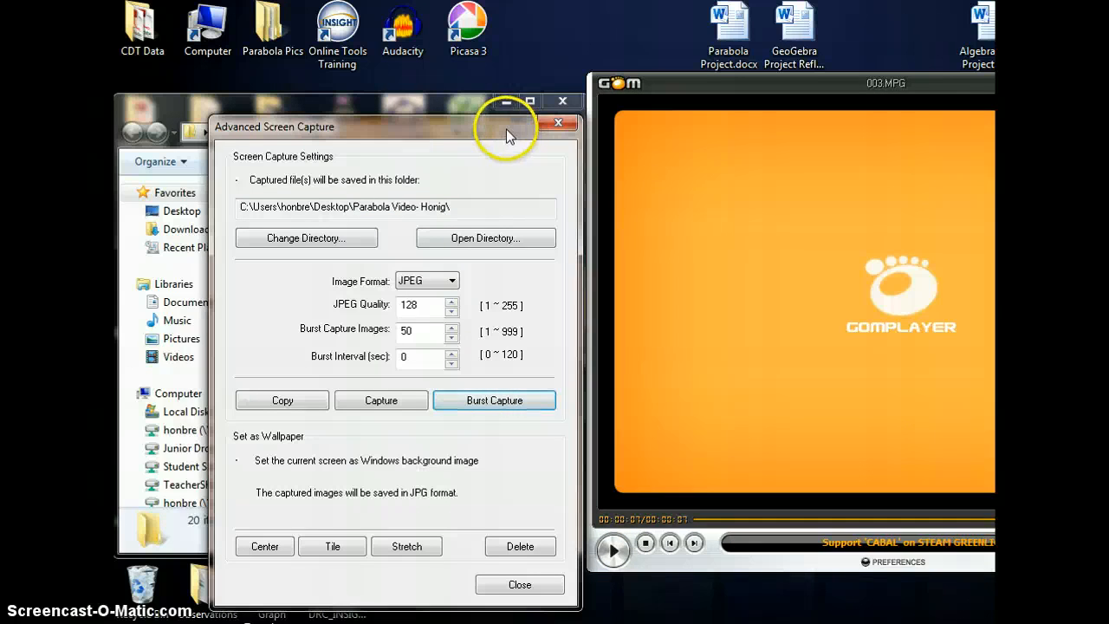
- Close the Advanced Screen Capture dialog and maximize the Parabola Video folder window
left_click_drag(506, 129, 989, 136)
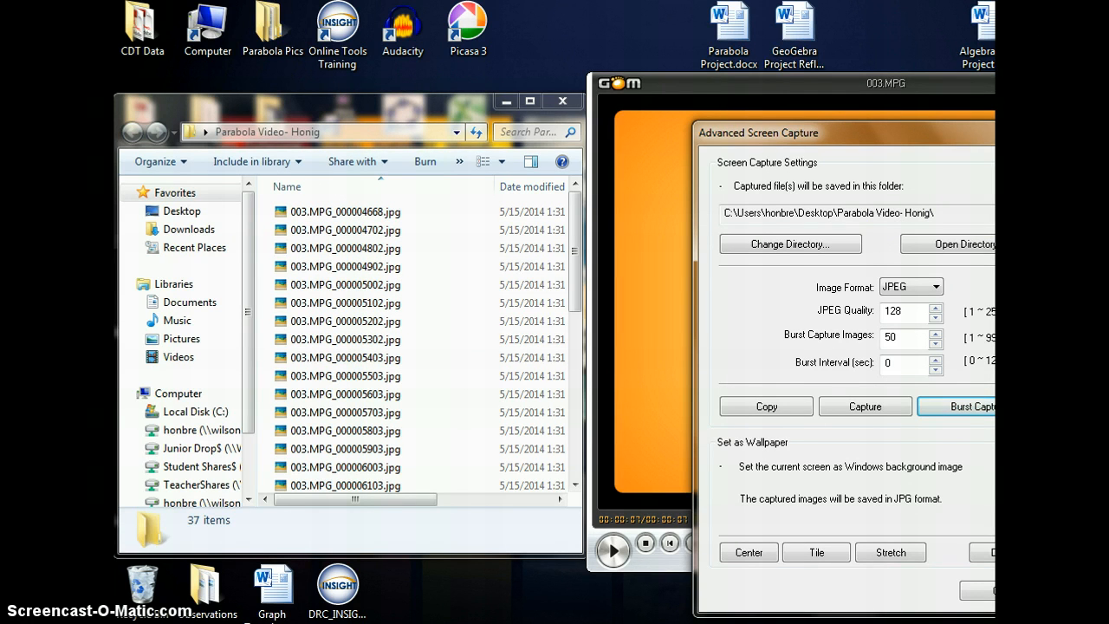
left_click(1048, 129)
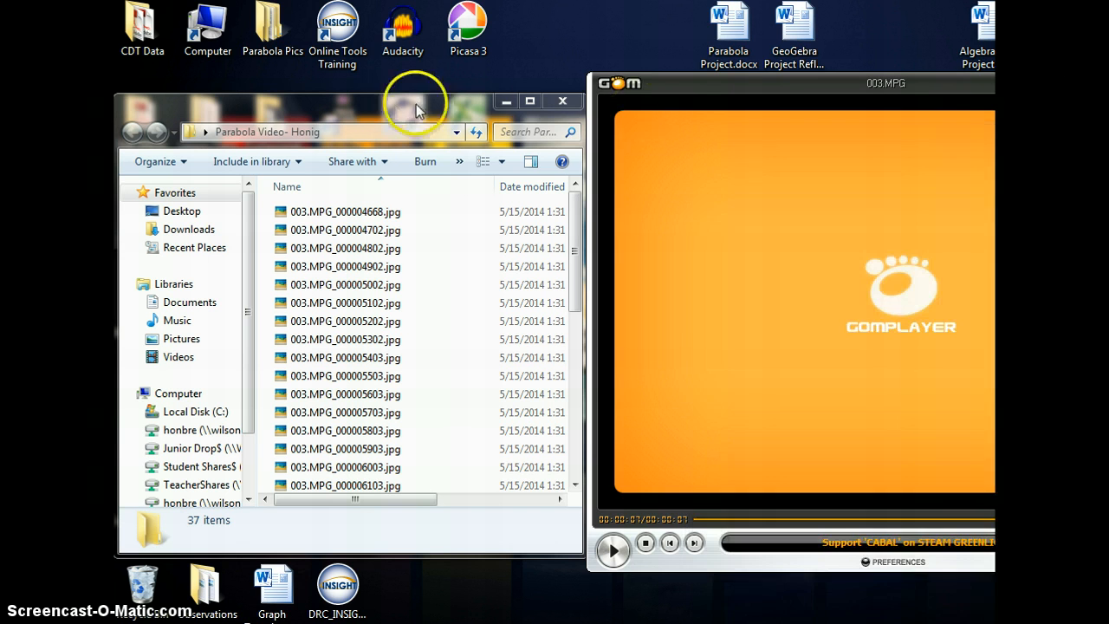
left_click(531, 101)
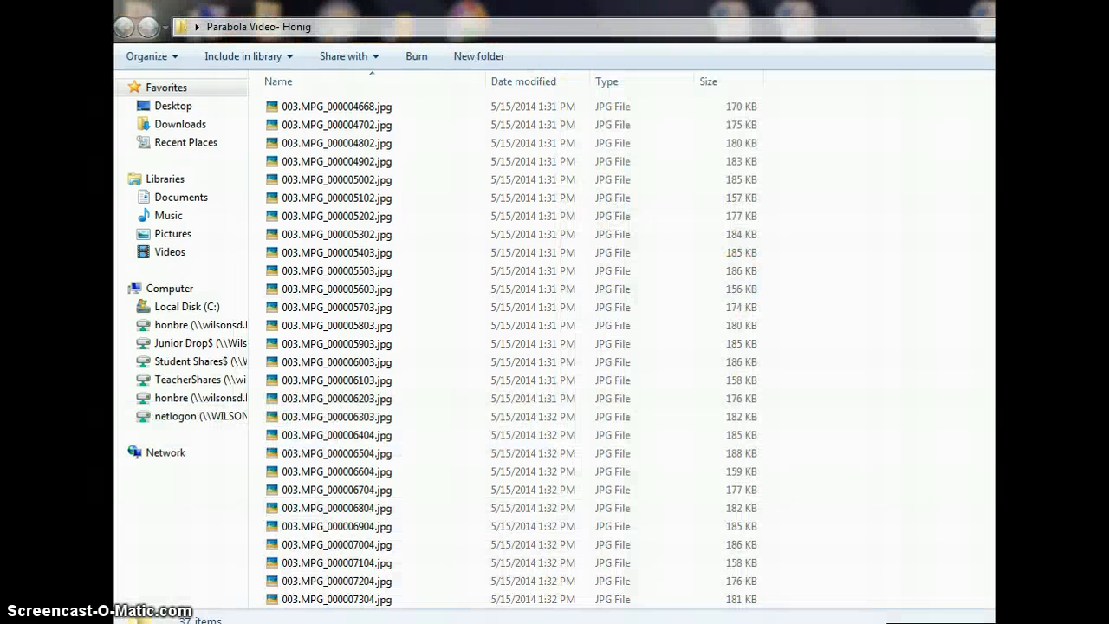
- Switch the folder view to large thumbnails and open the first captured frame in preview
left_click(994, 57)
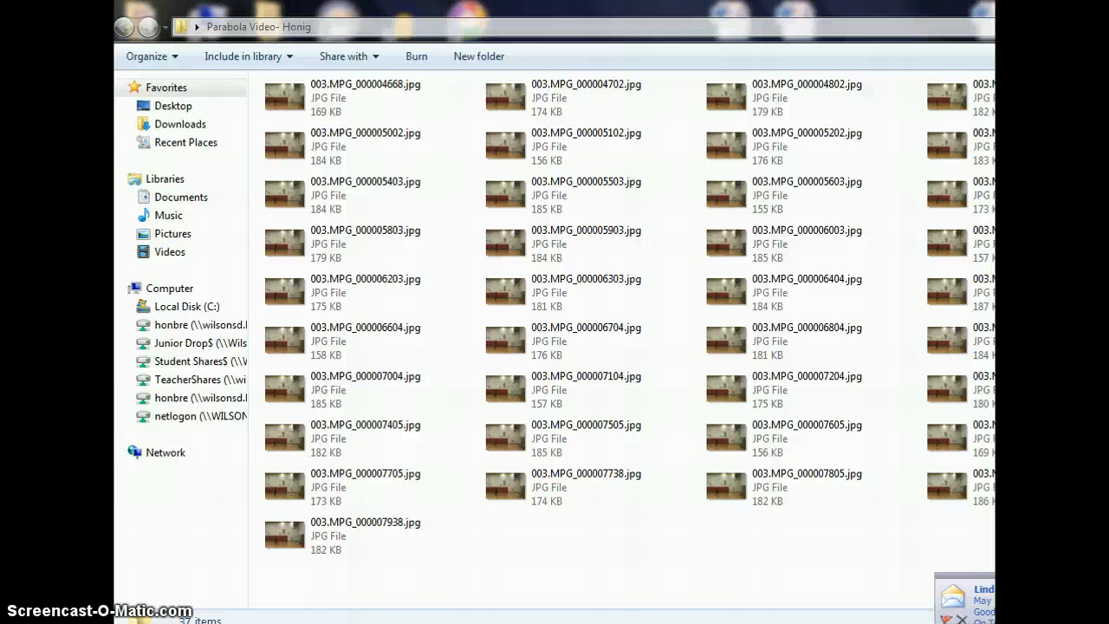
left_click(994, 56)
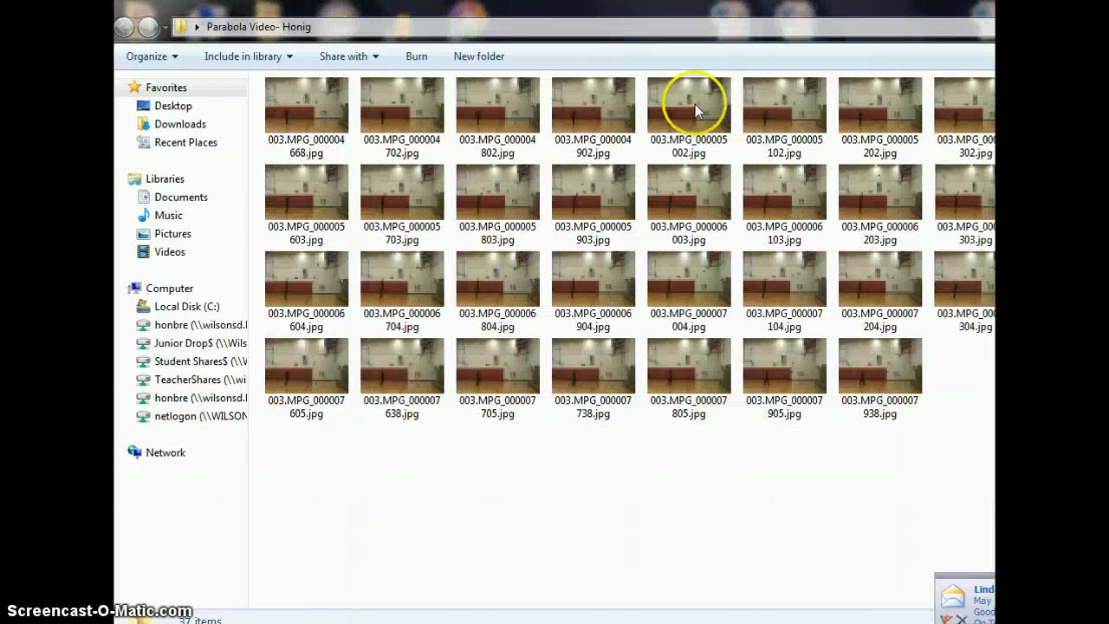
left_click(311, 118)
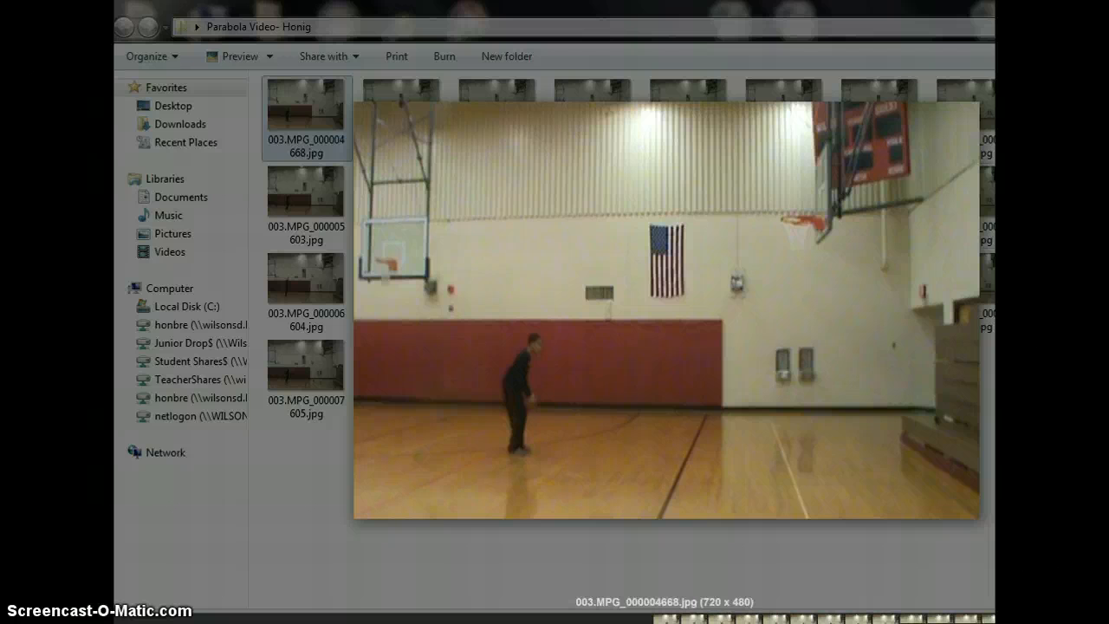
- Step through the captured frames one by one in the preview, then close it and restore the folder window
key("Right")
key("Right")
key("Right")
key("Right")
key("Right")
key("Right")
key("Right")
key("Right")
key("Right")
key("Right")
key("Right")
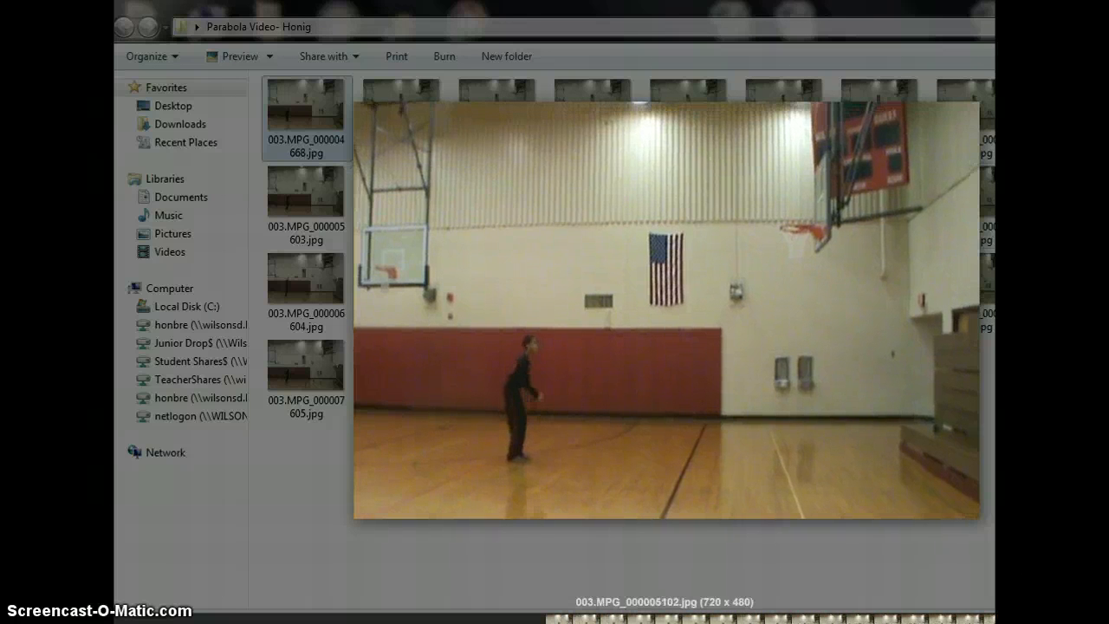
key("Right")
key("Right")
key("Right")
key("Right")
key("Right")
key("Right")
key("Right")
key("Right")
key("Right")
key("Right")
key("Right")
key("Right")
key("Right")
key("Right")
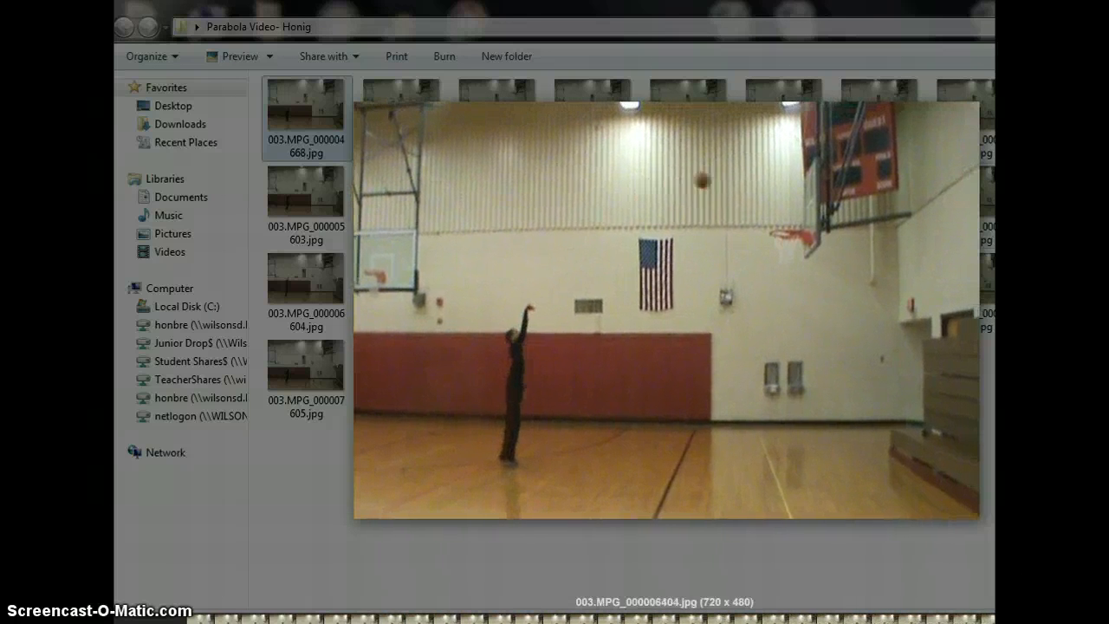
key("Right")
key("Right")
key("Right")
key("Right")
key("Right")
key("Right")
key("Right")
key("Right")
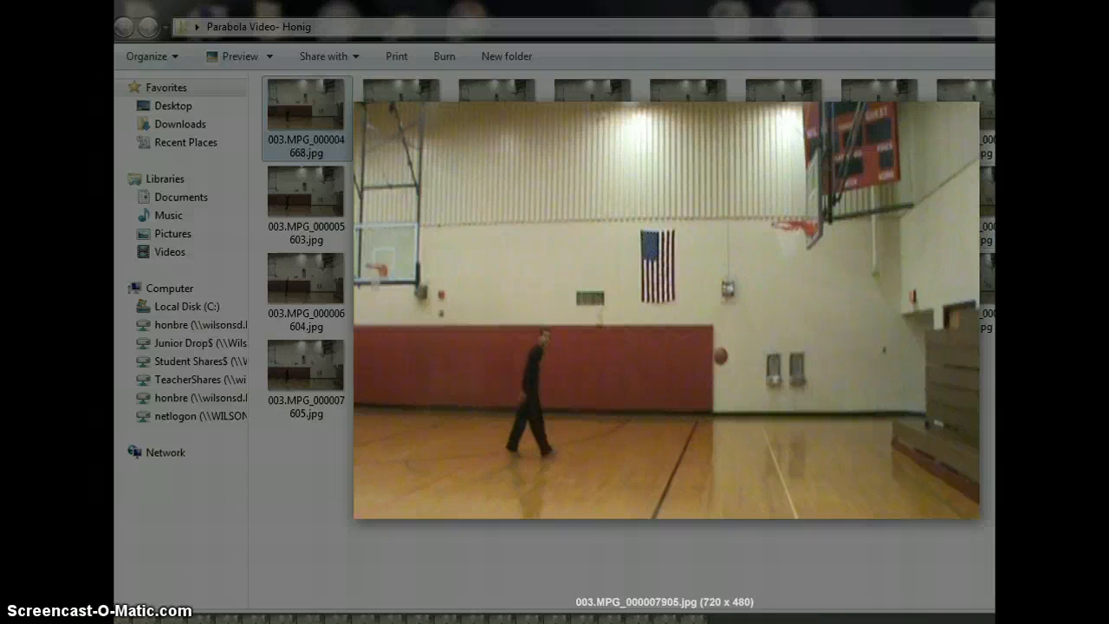
key("Escape")
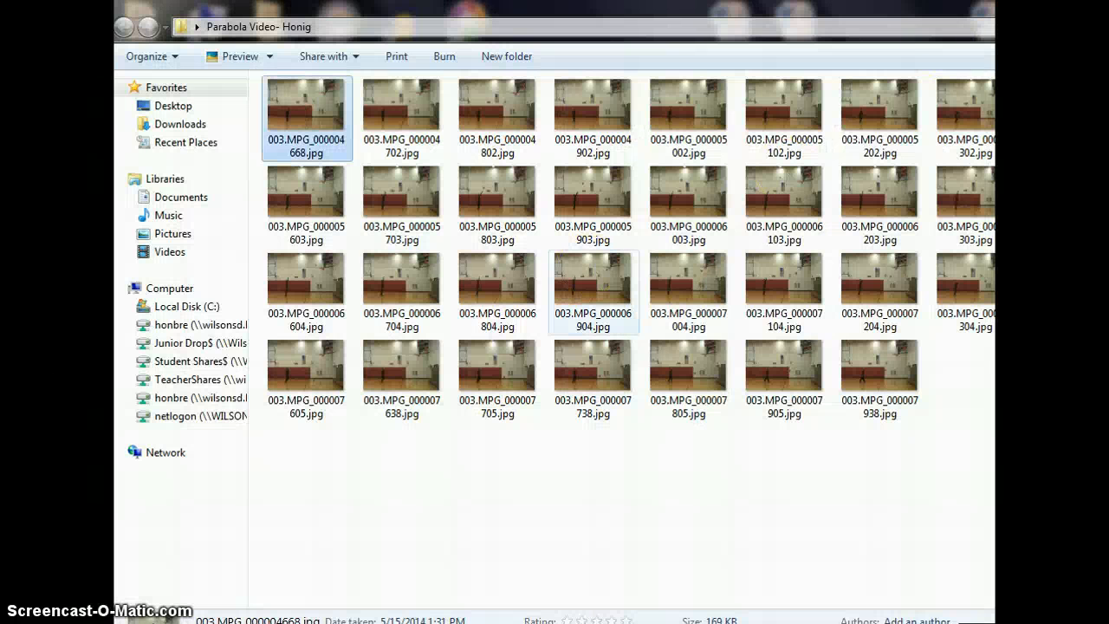
left_click(1108, 3)
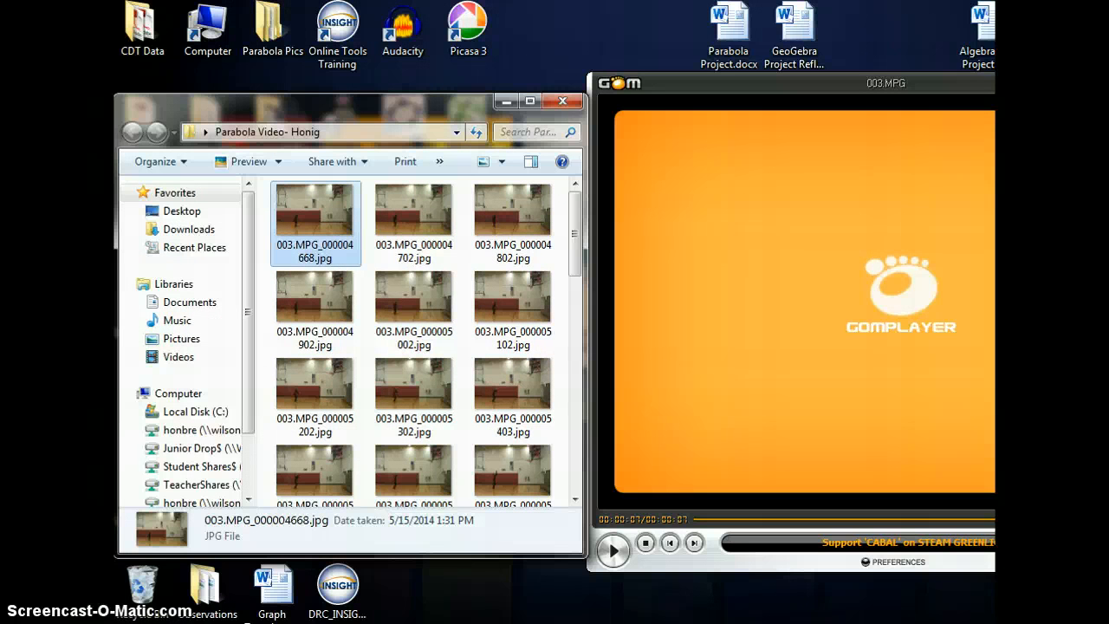